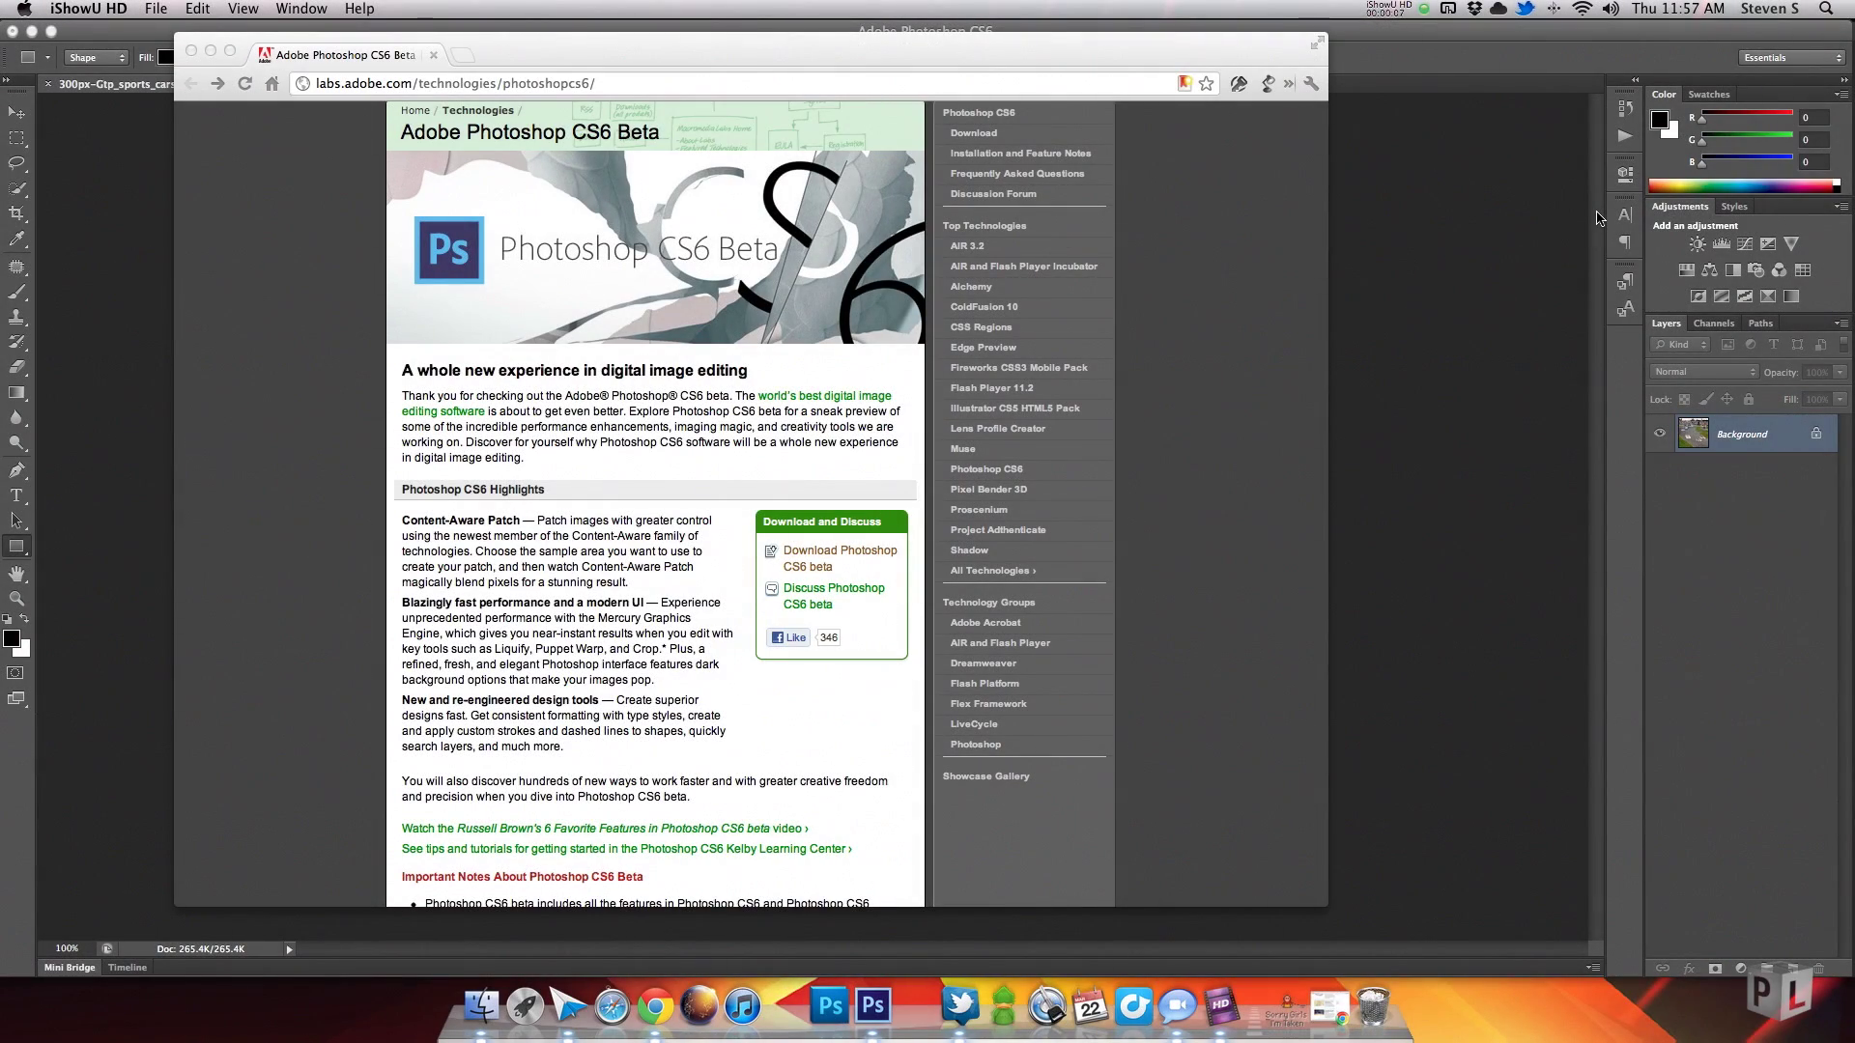
Open the Photoshop CS6 beta page in Chrome, then return to the race-car photo in Photoshop
scroll(1280, 510, "up", 4)
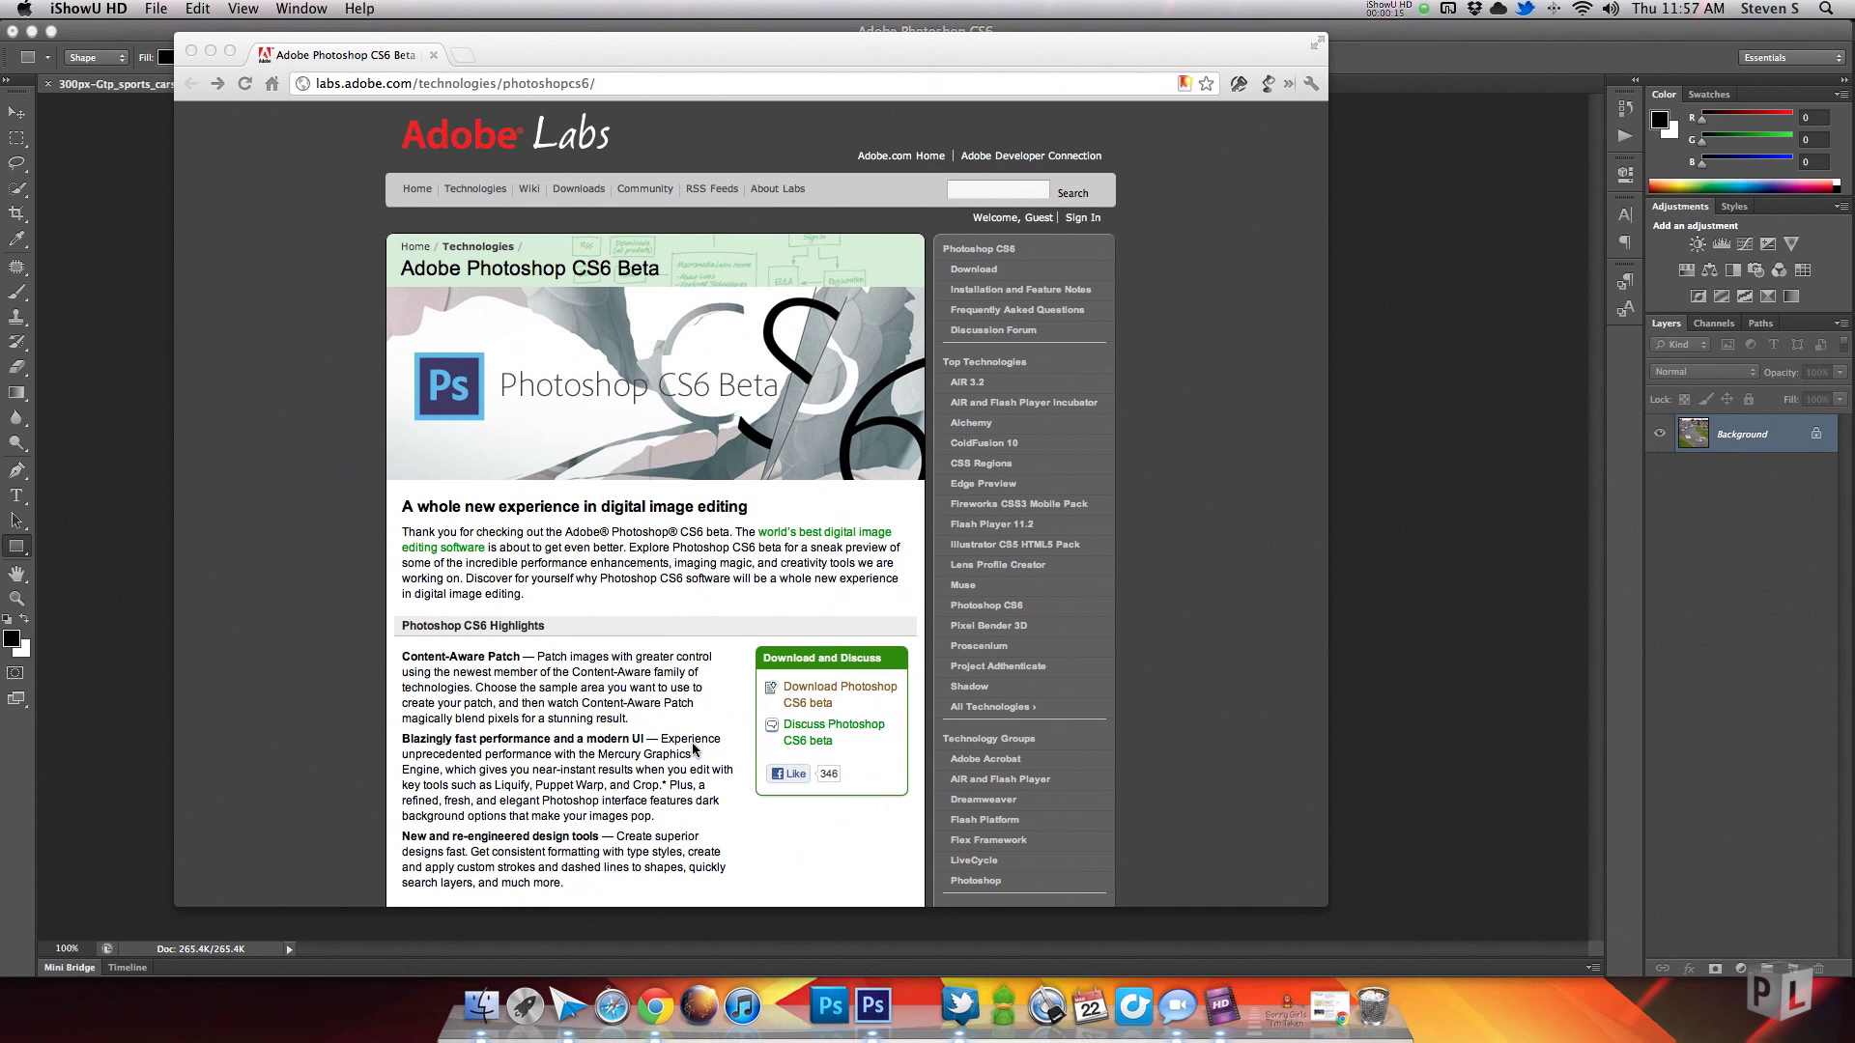
scroll(694, 754, "down", 3)
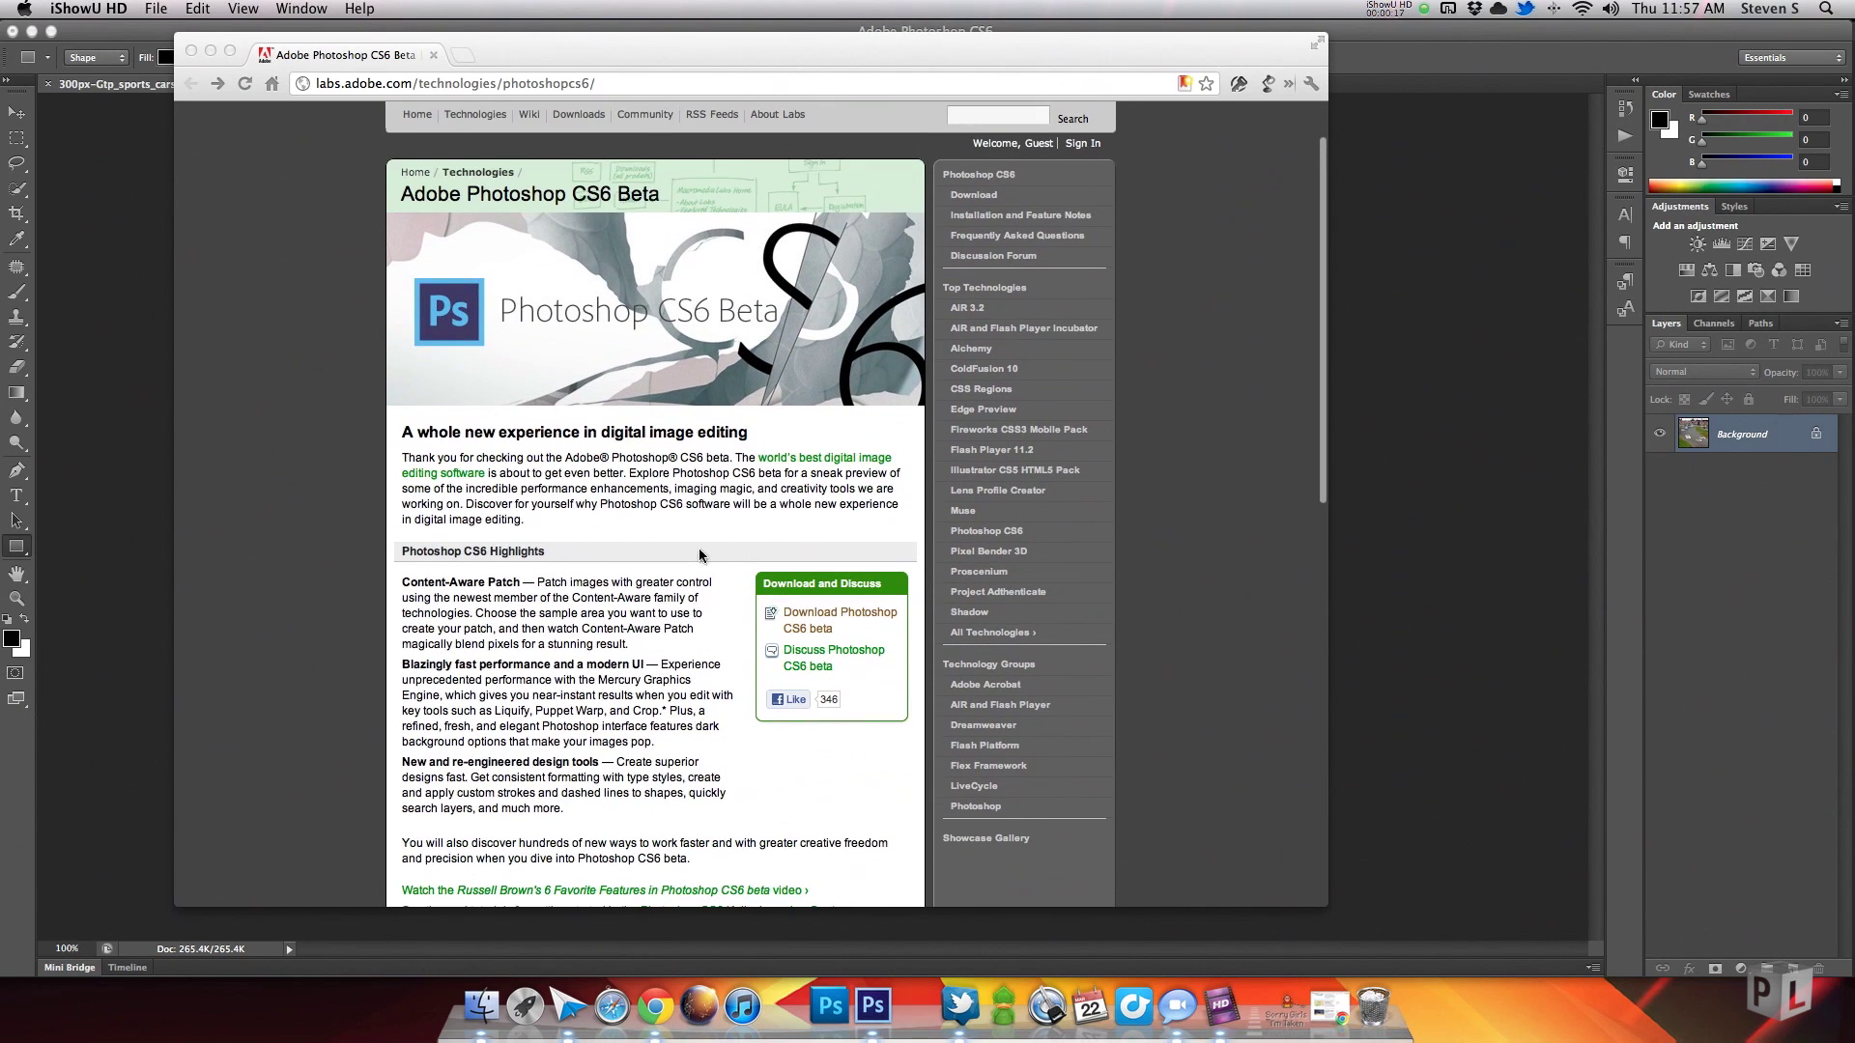
left_click(334, 85)
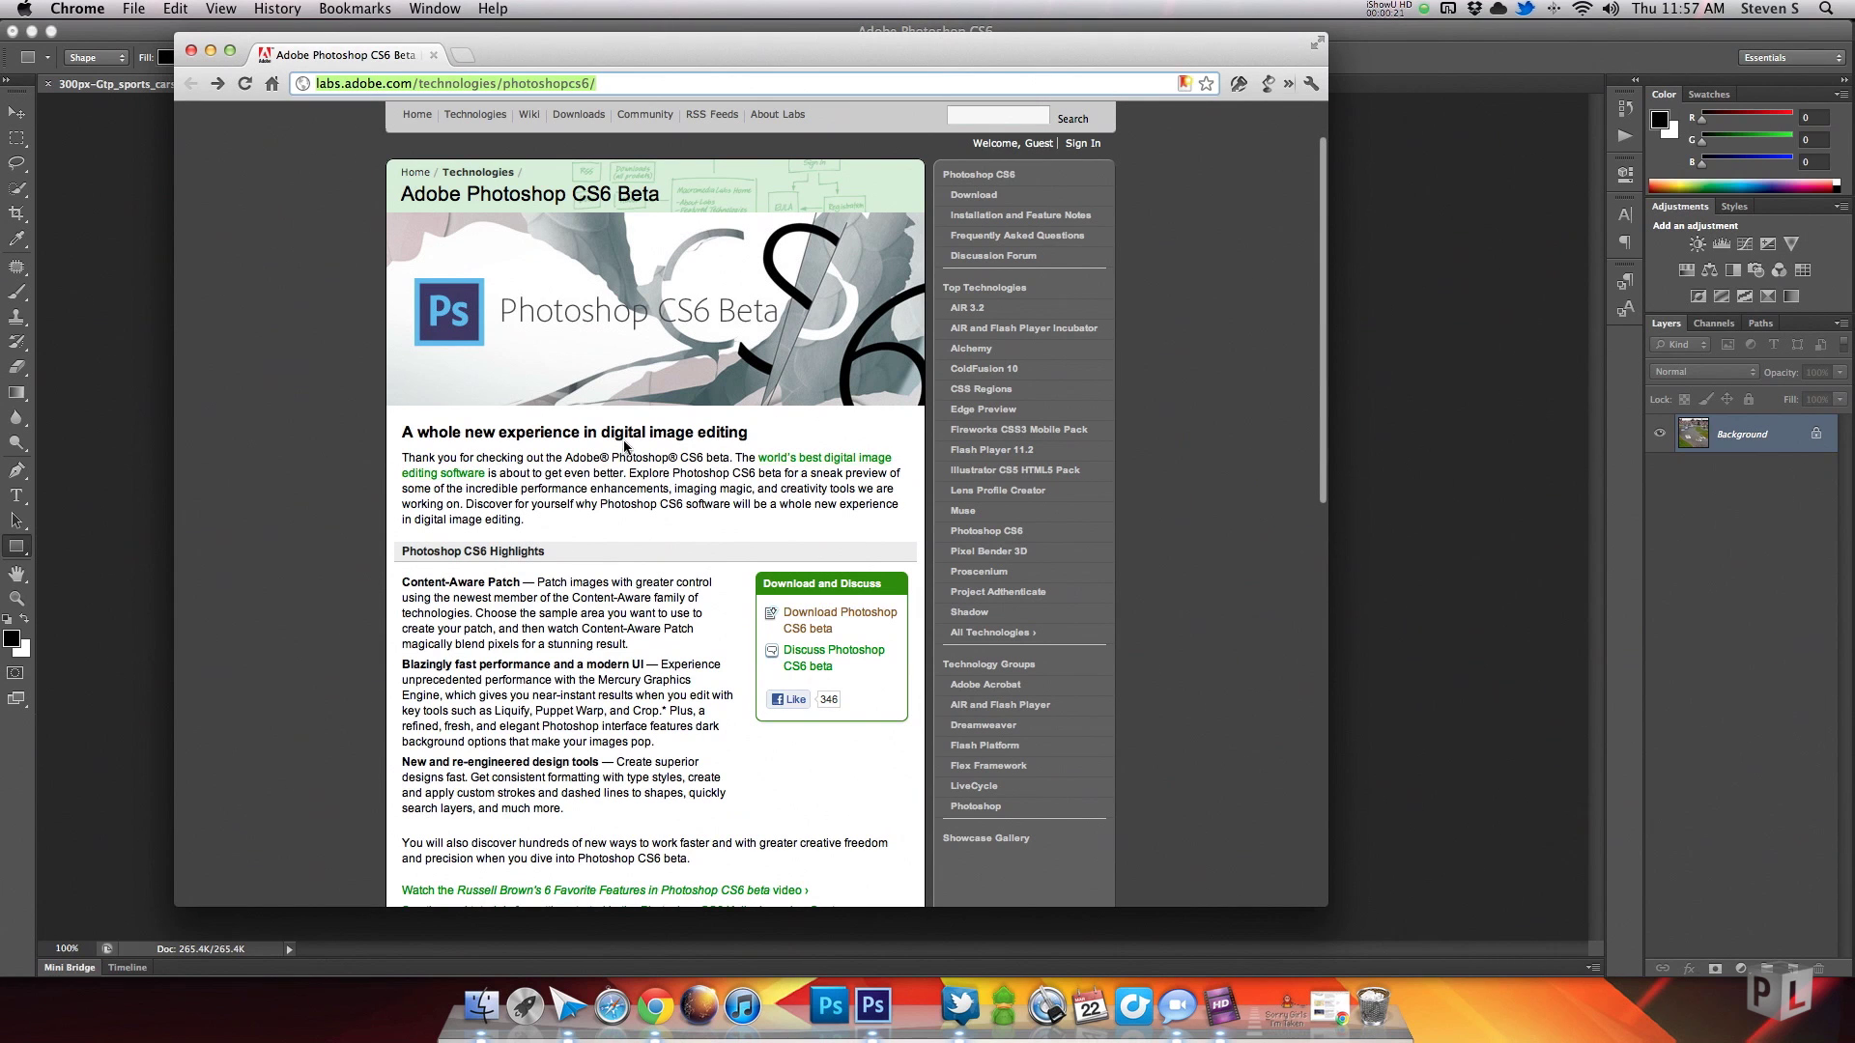
left_click(823, 659)
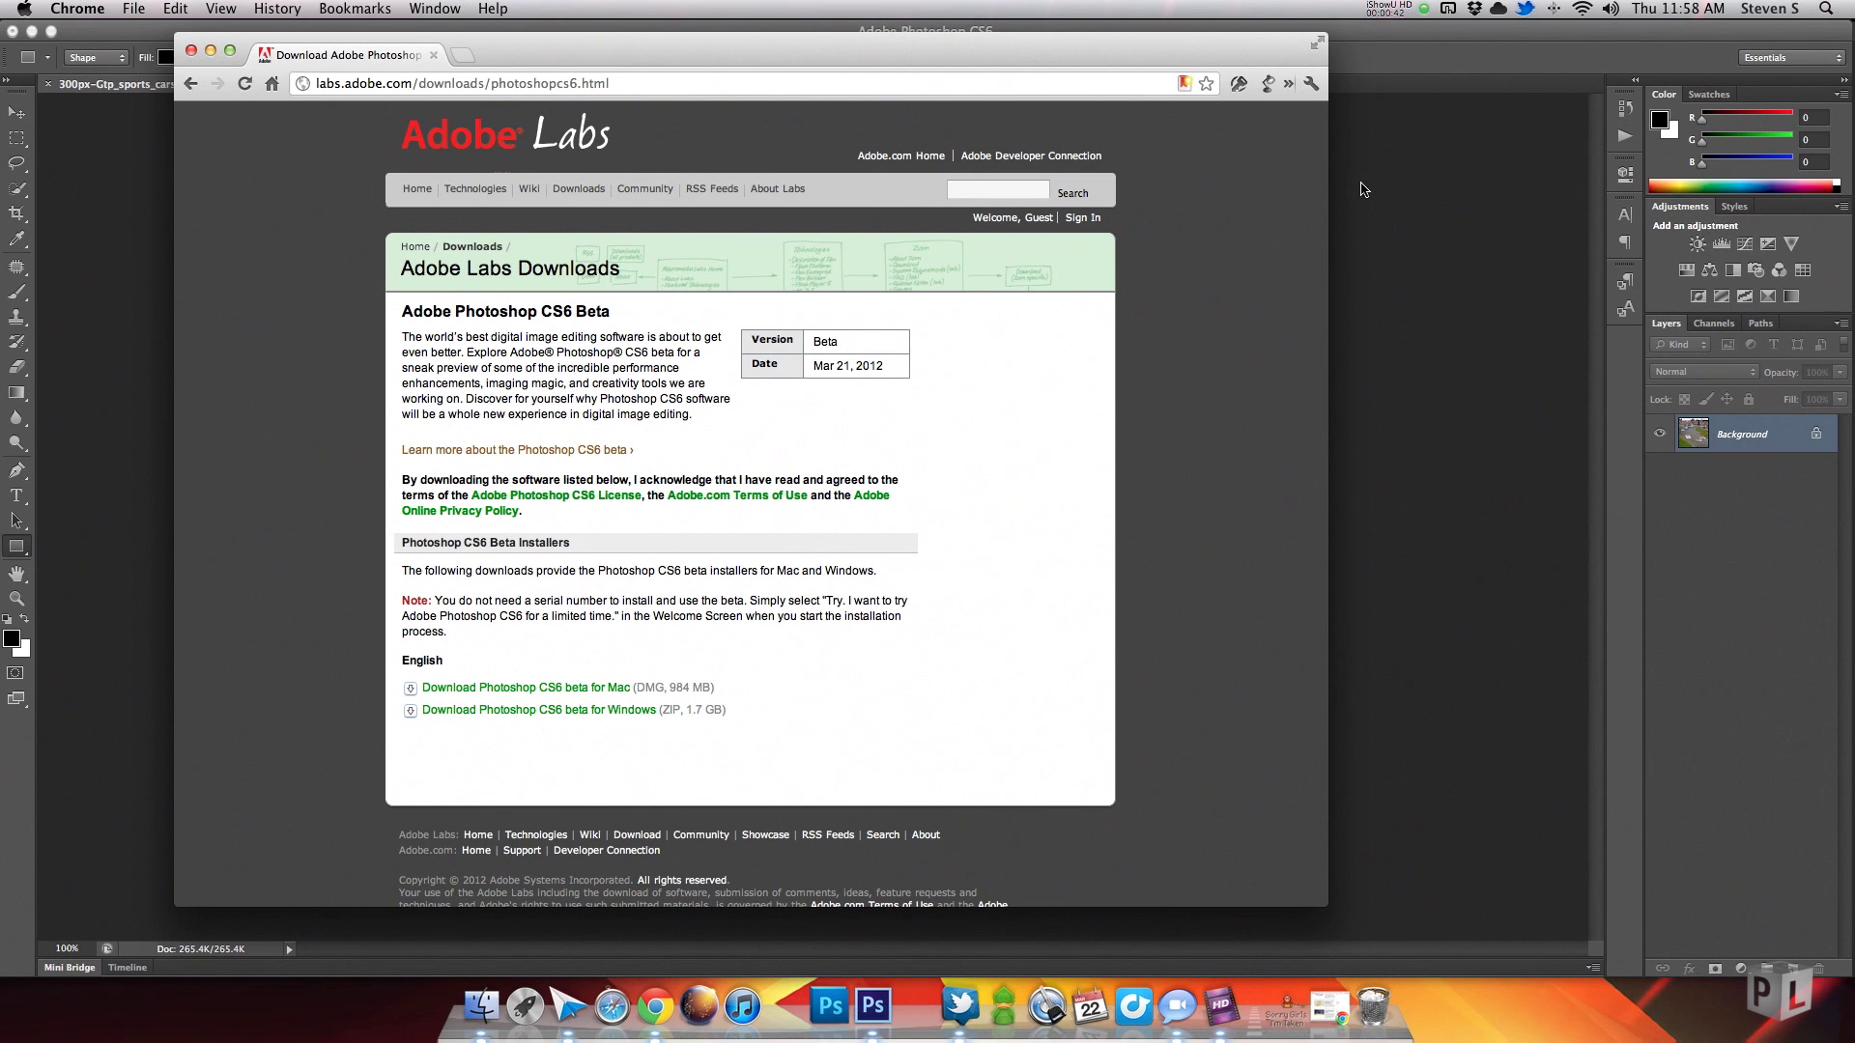
left_click(1475, 42)
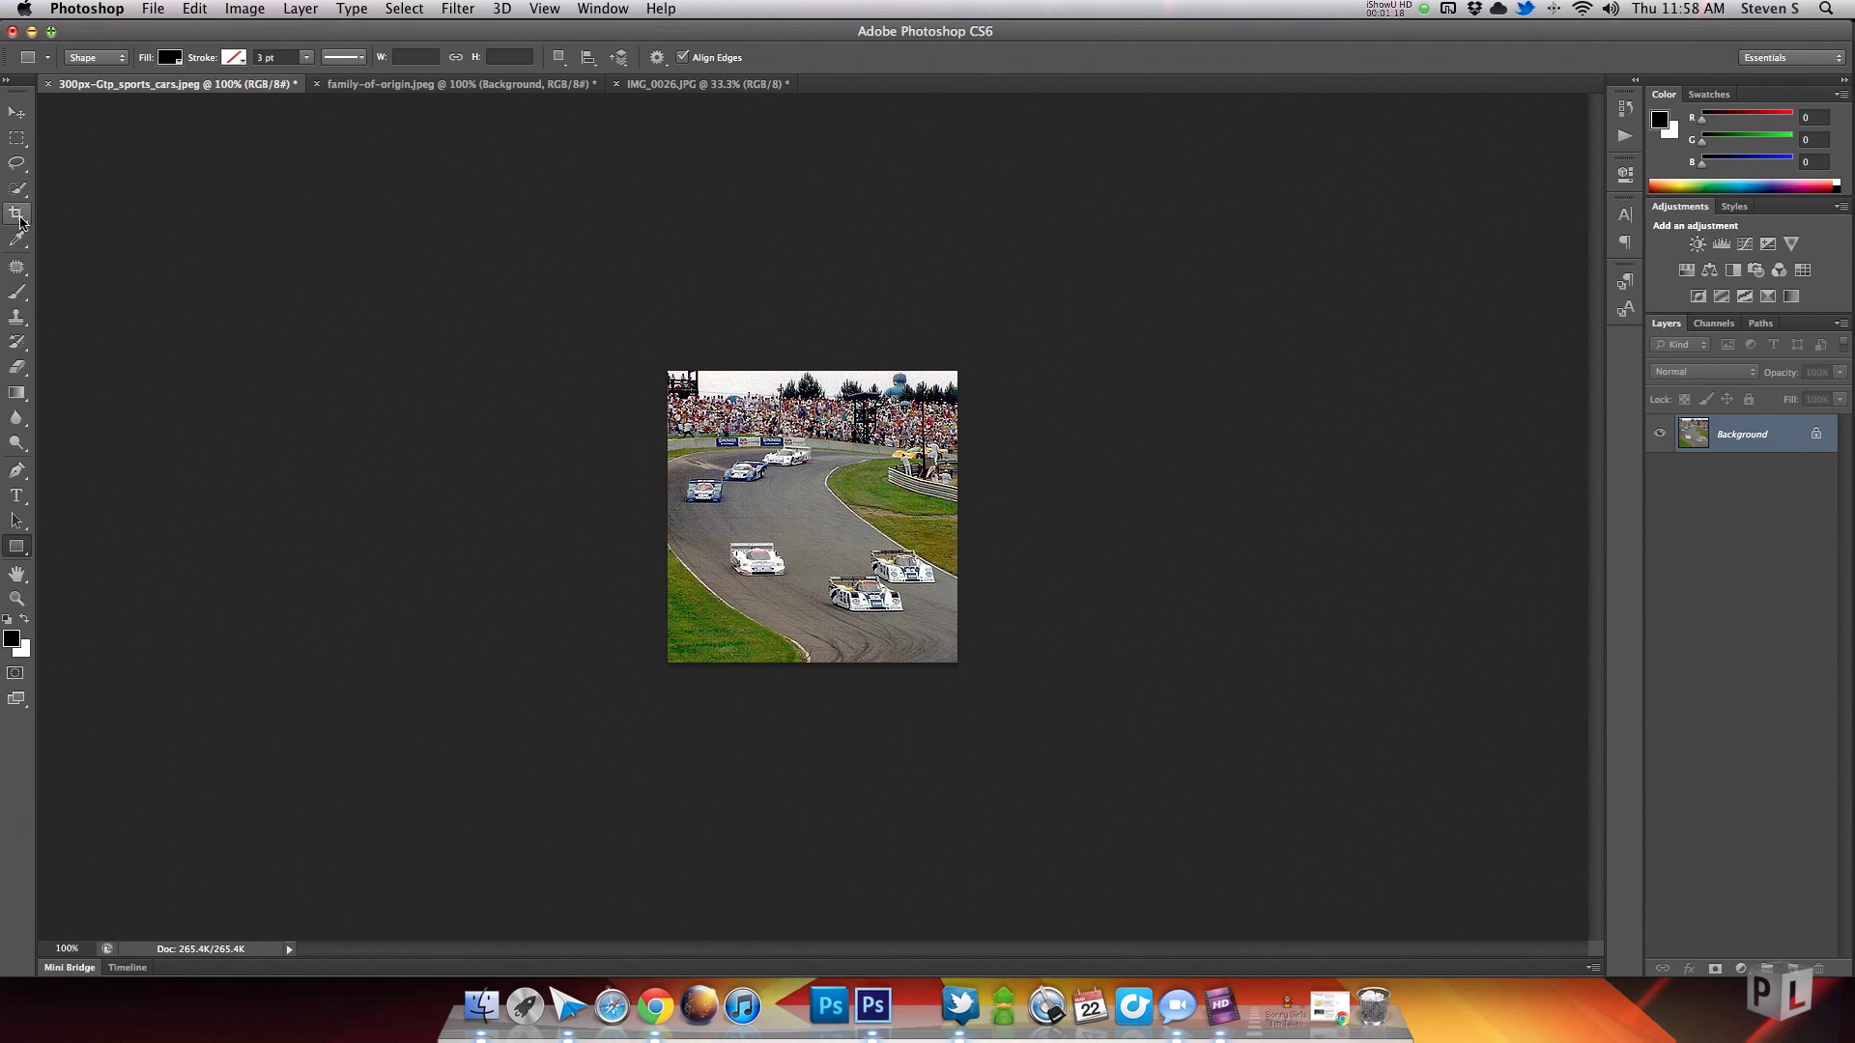
left_click(16, 163)
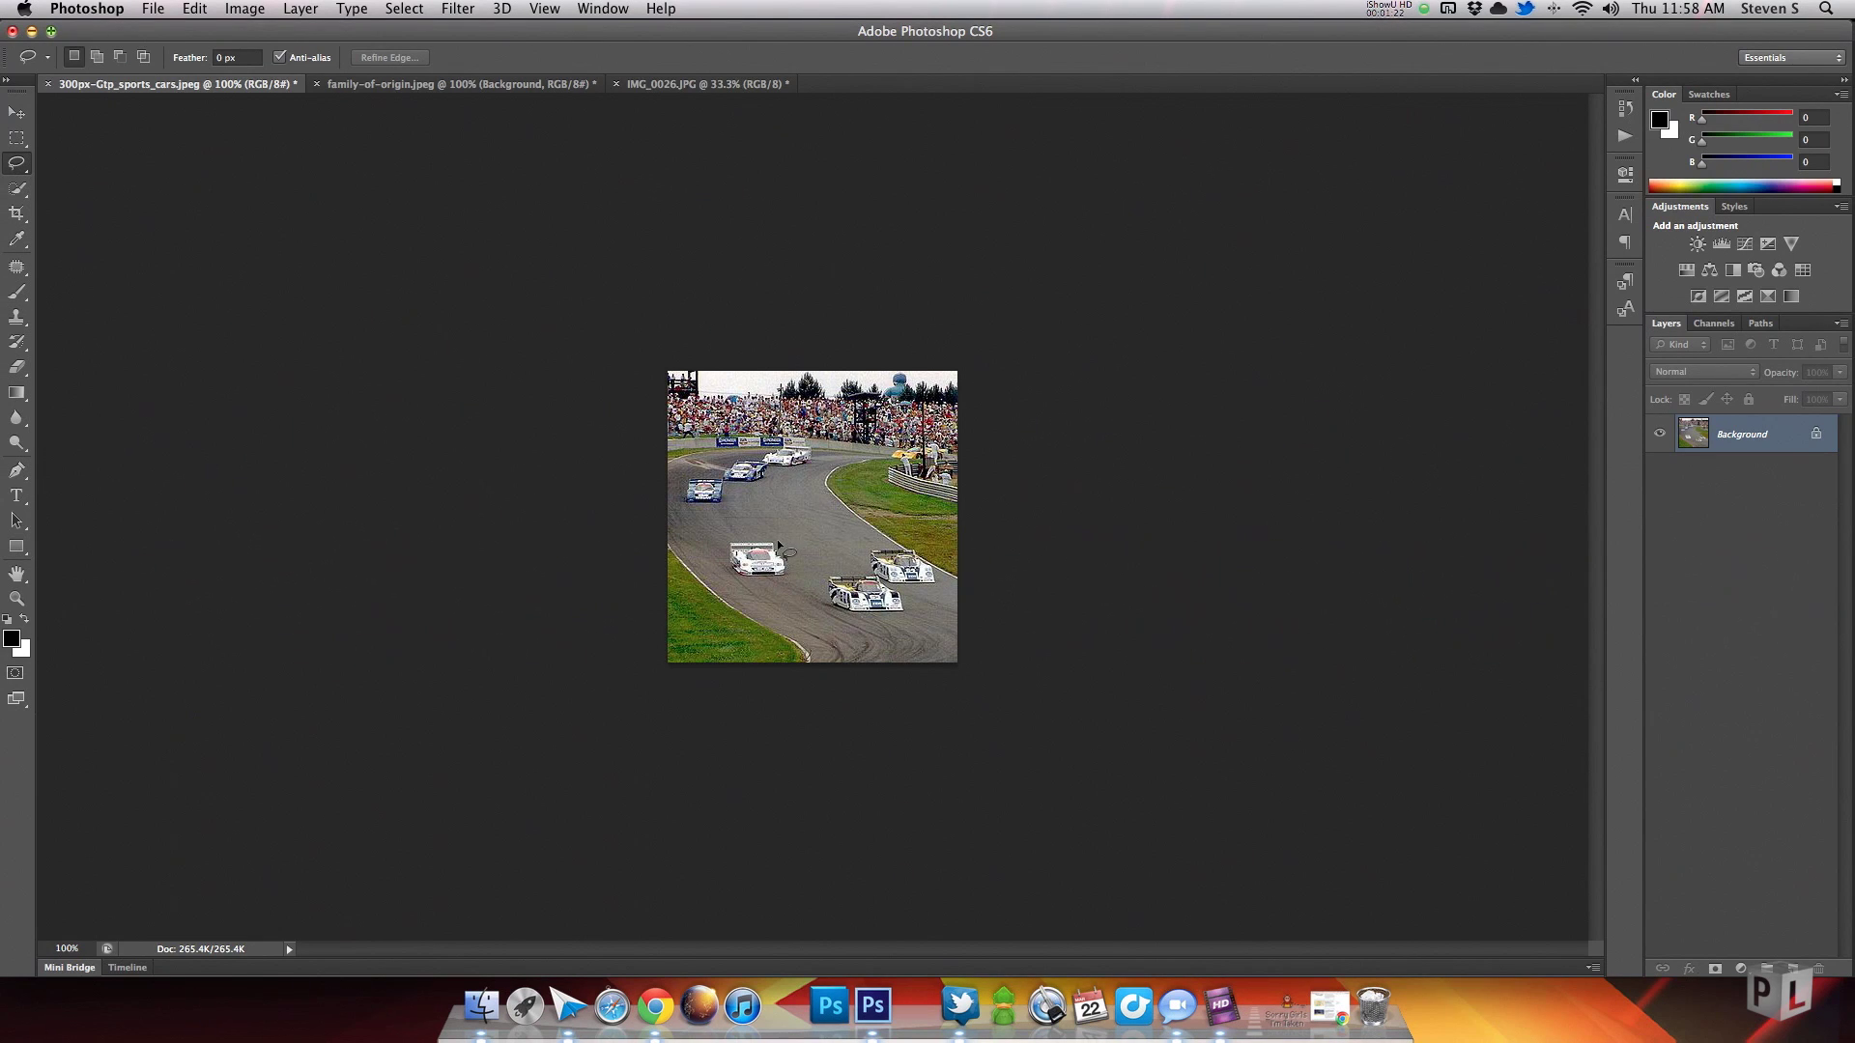
Lasso the lower white race car and content-aware move it up and right toward the others
mouse_move(770, 537)
left_mouse_down()
mouse_move(732, 538)
mouse_move(731, 582)
left_mouse_up()
left_click_drag(776, 544, 771, 538)
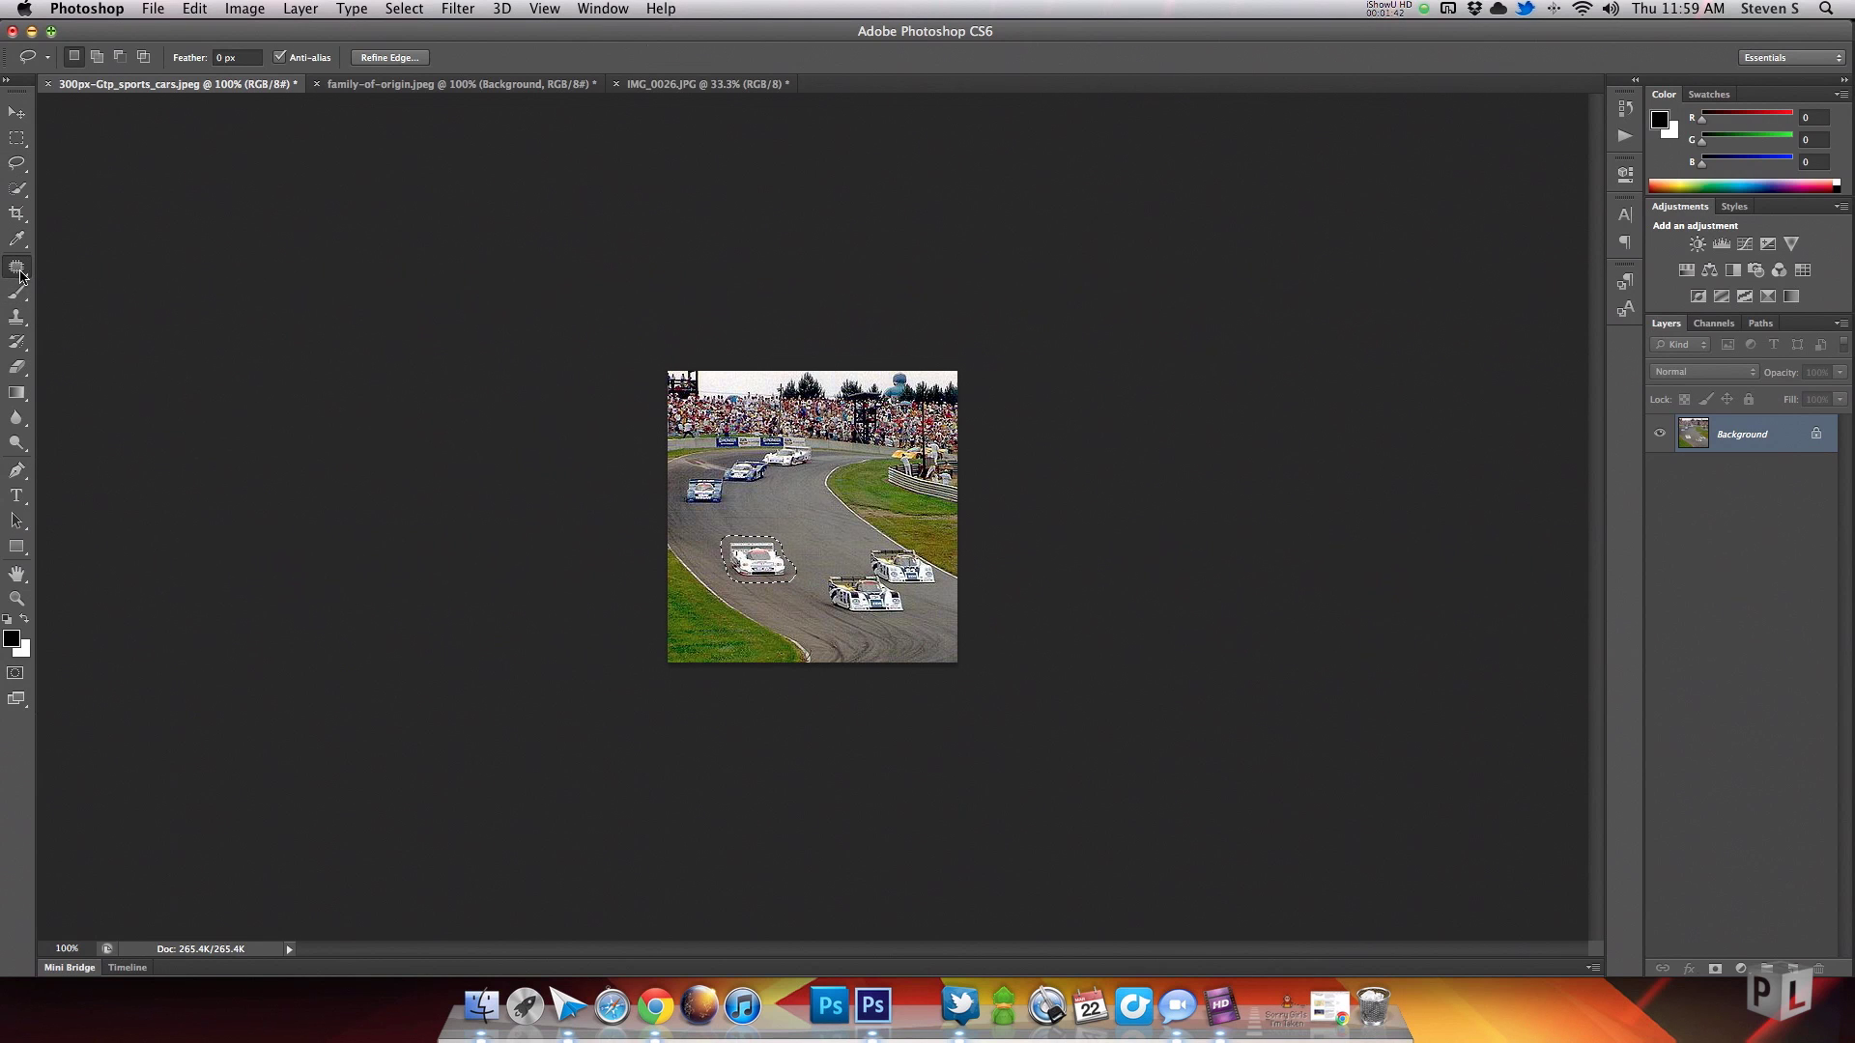
left_click(19, 271)
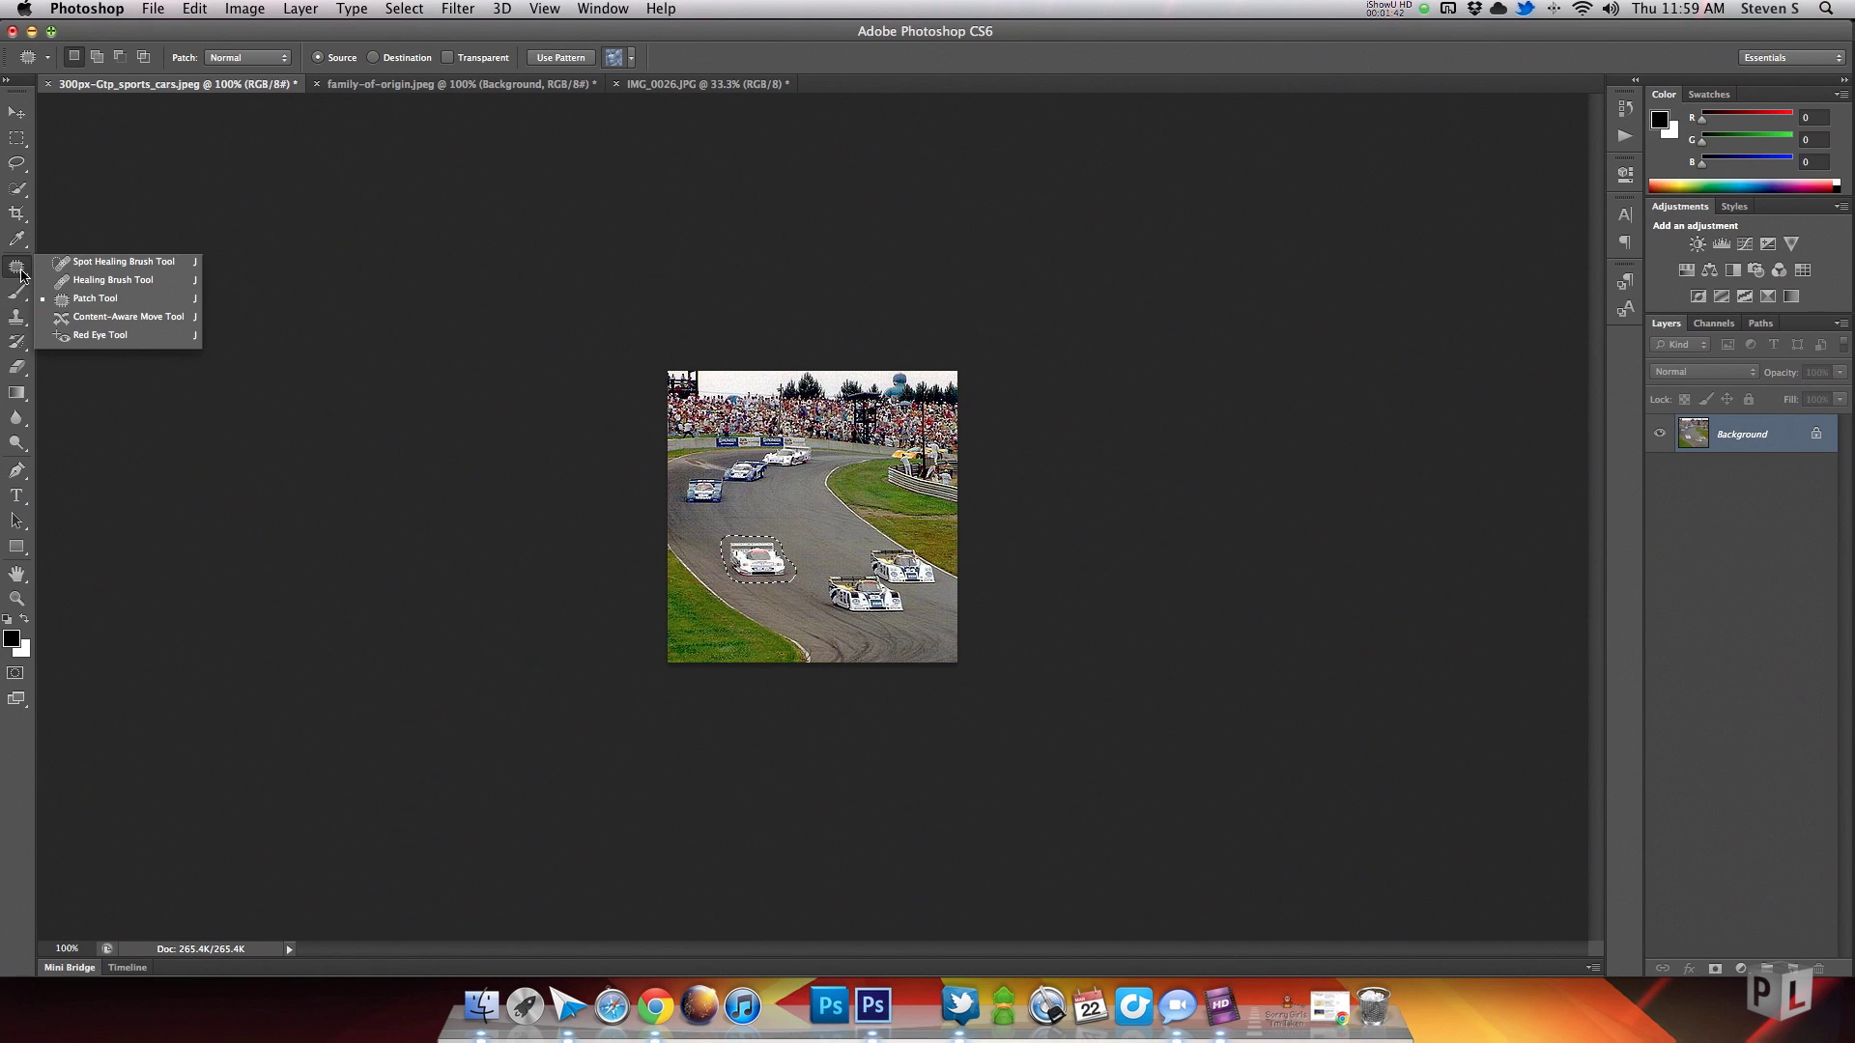
left_click(148, 321)
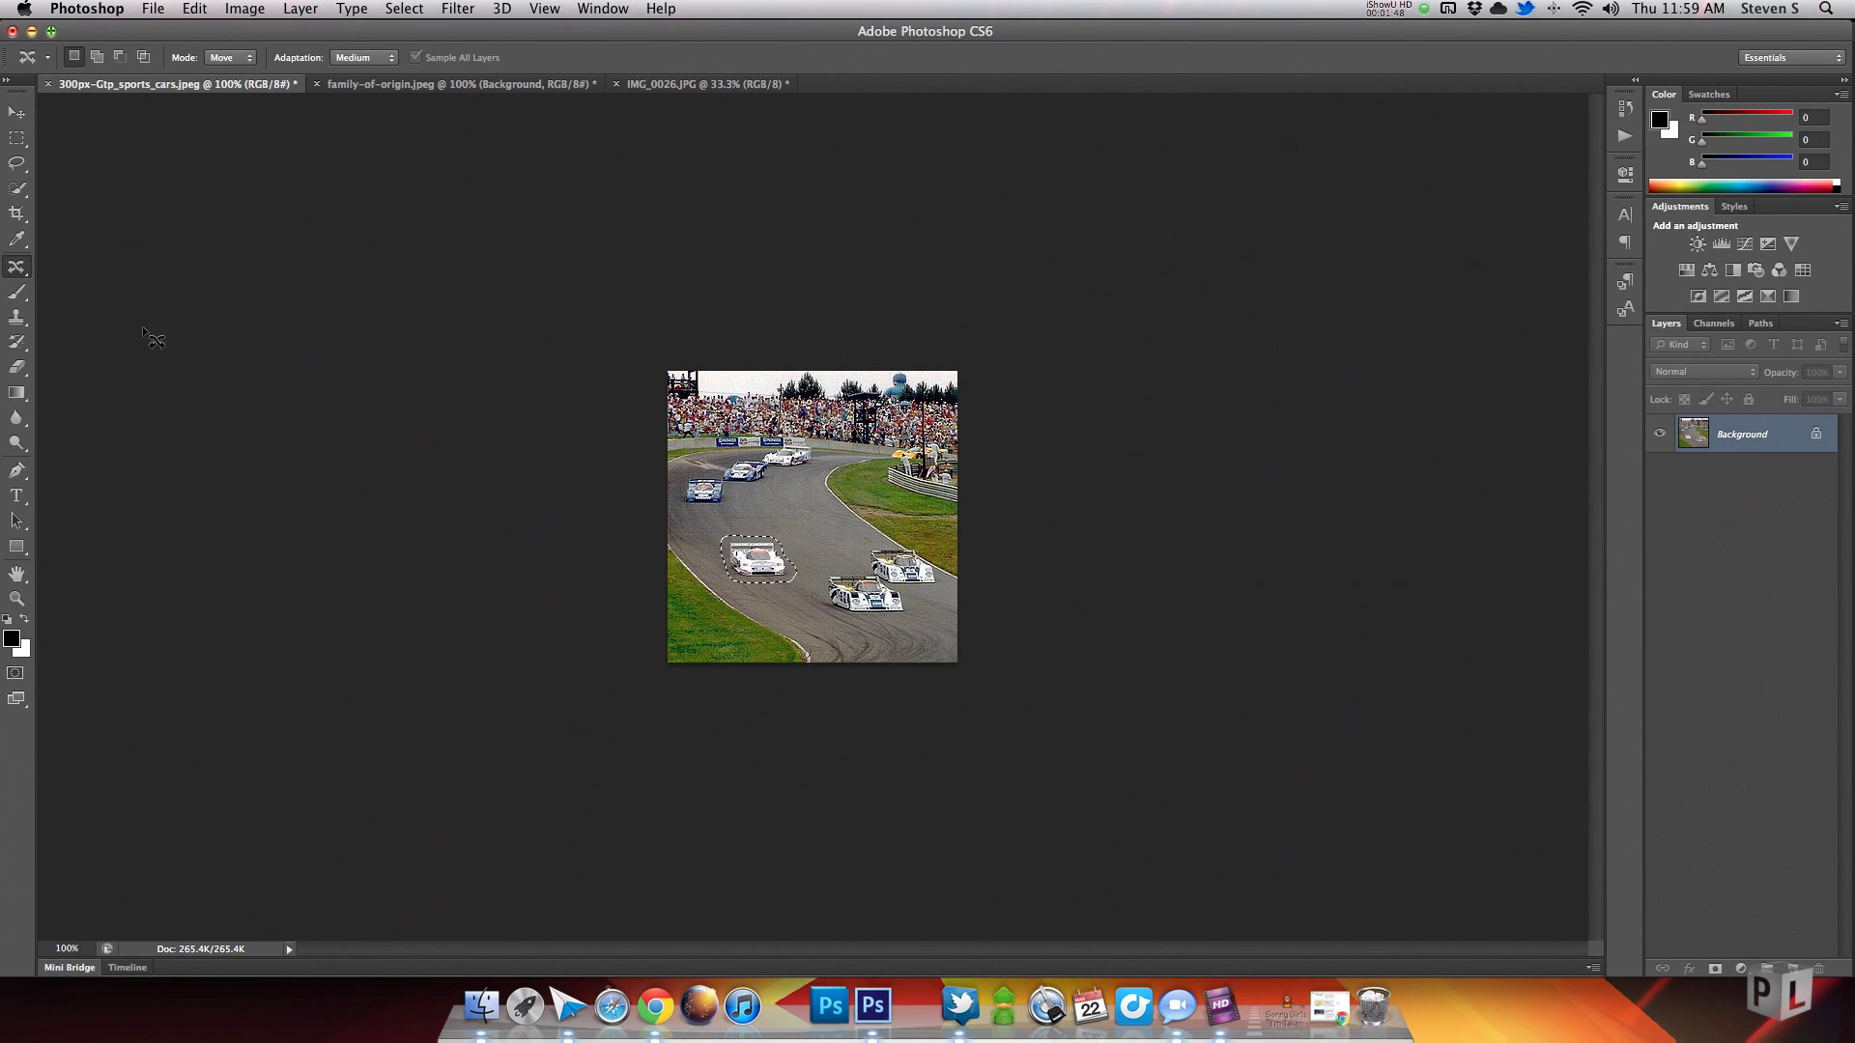
left_click_drag(756, 567, 831, 553)
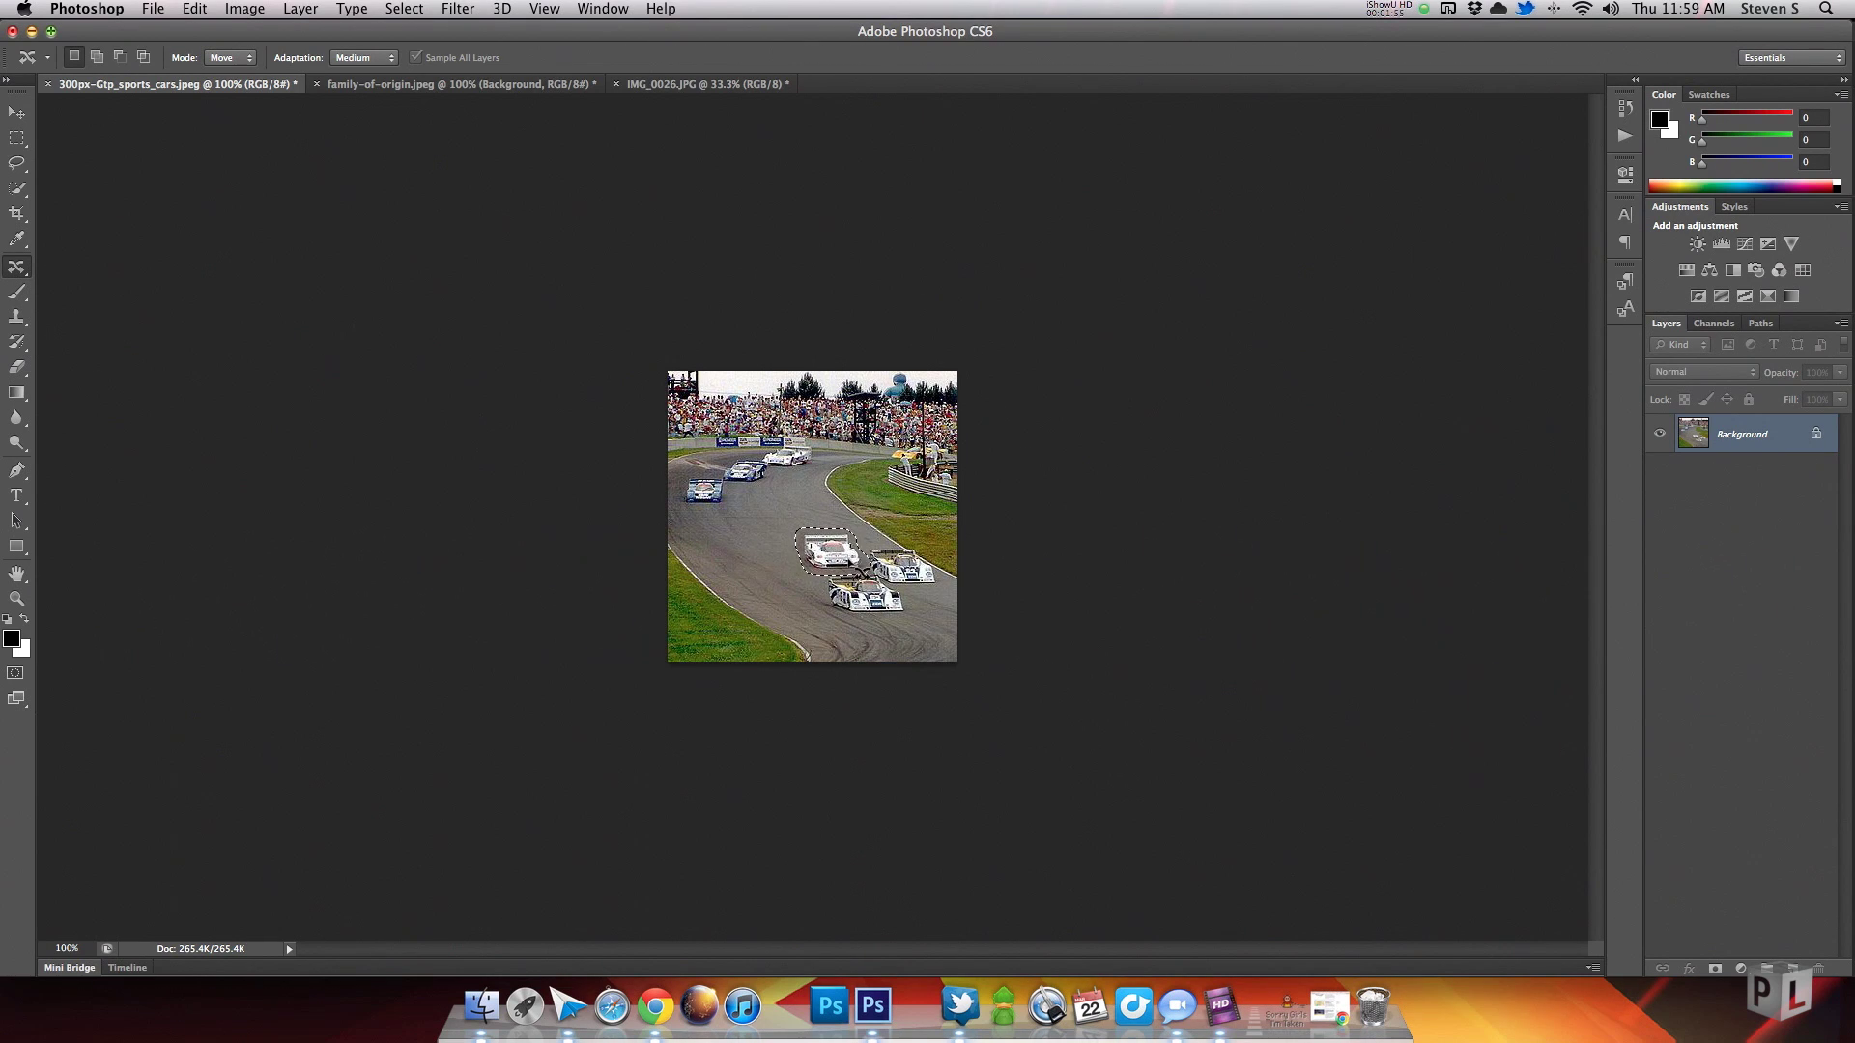
key("super+d")
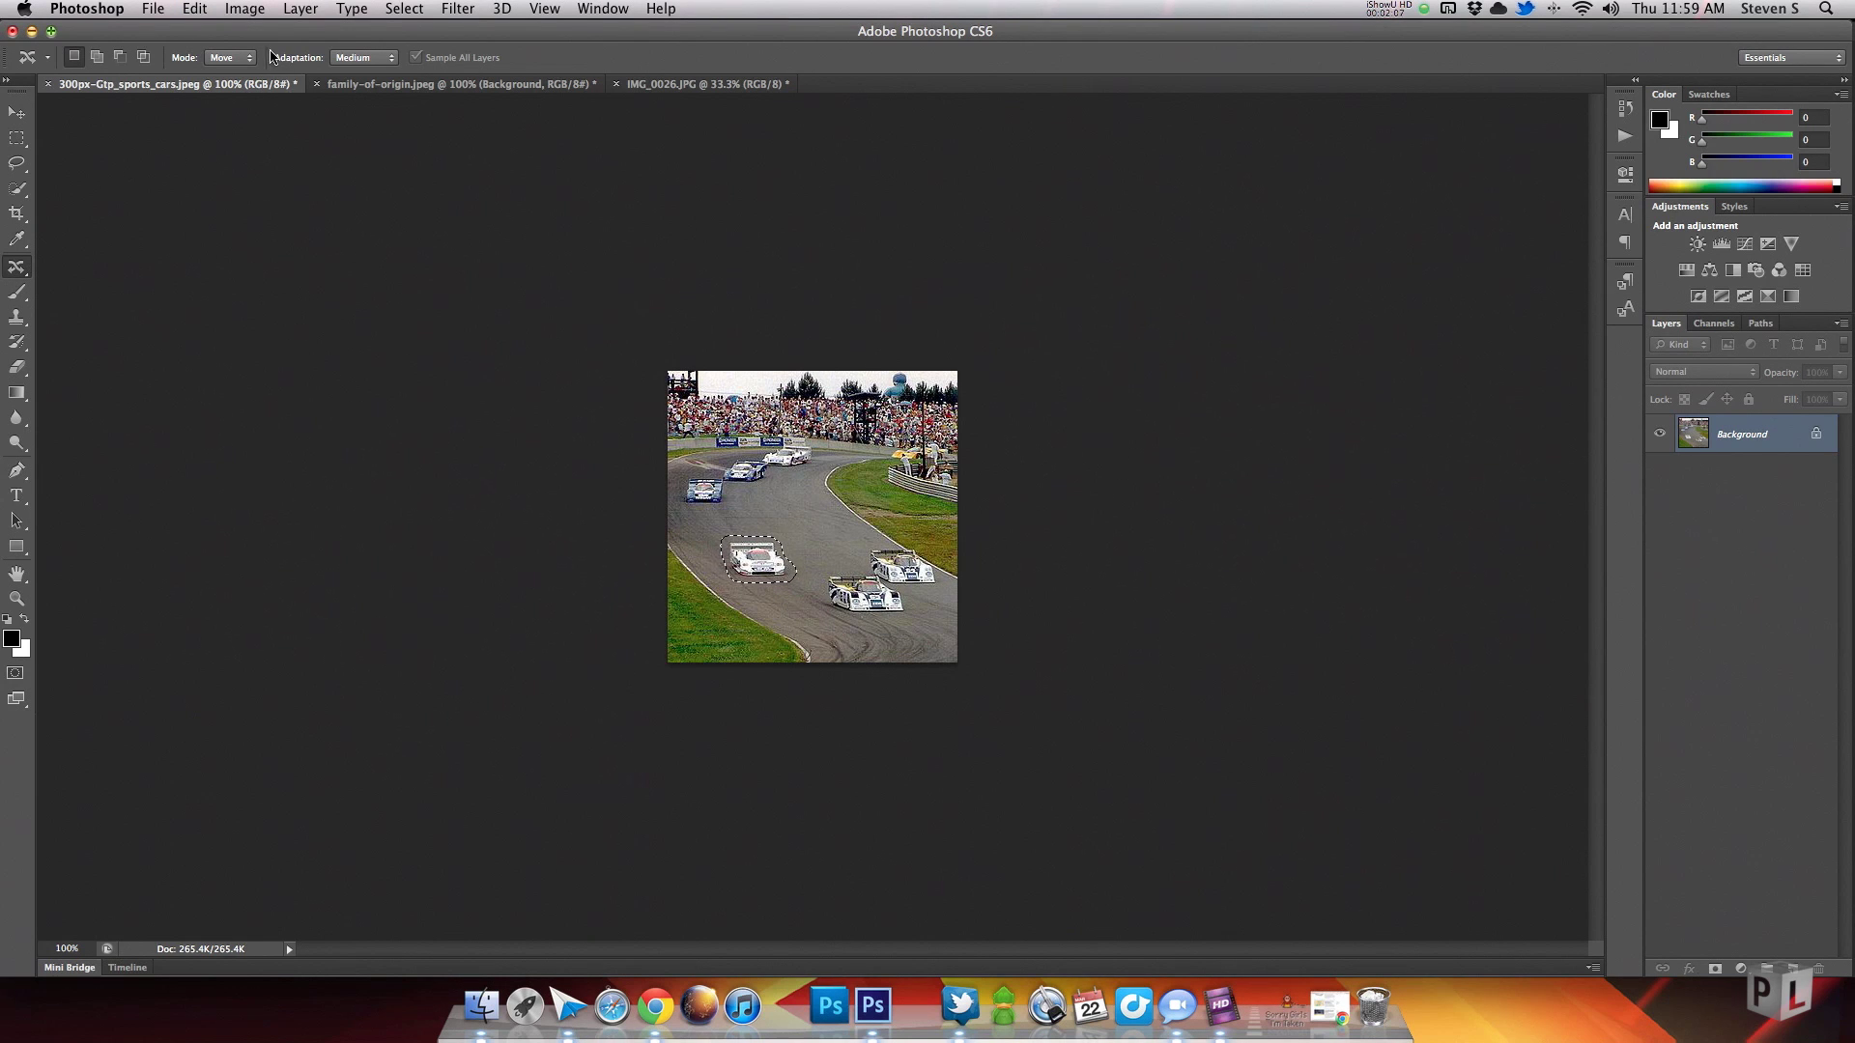
Content-aware fill the selected white car to erase it from the track, then deselect
left_click(204, 9)
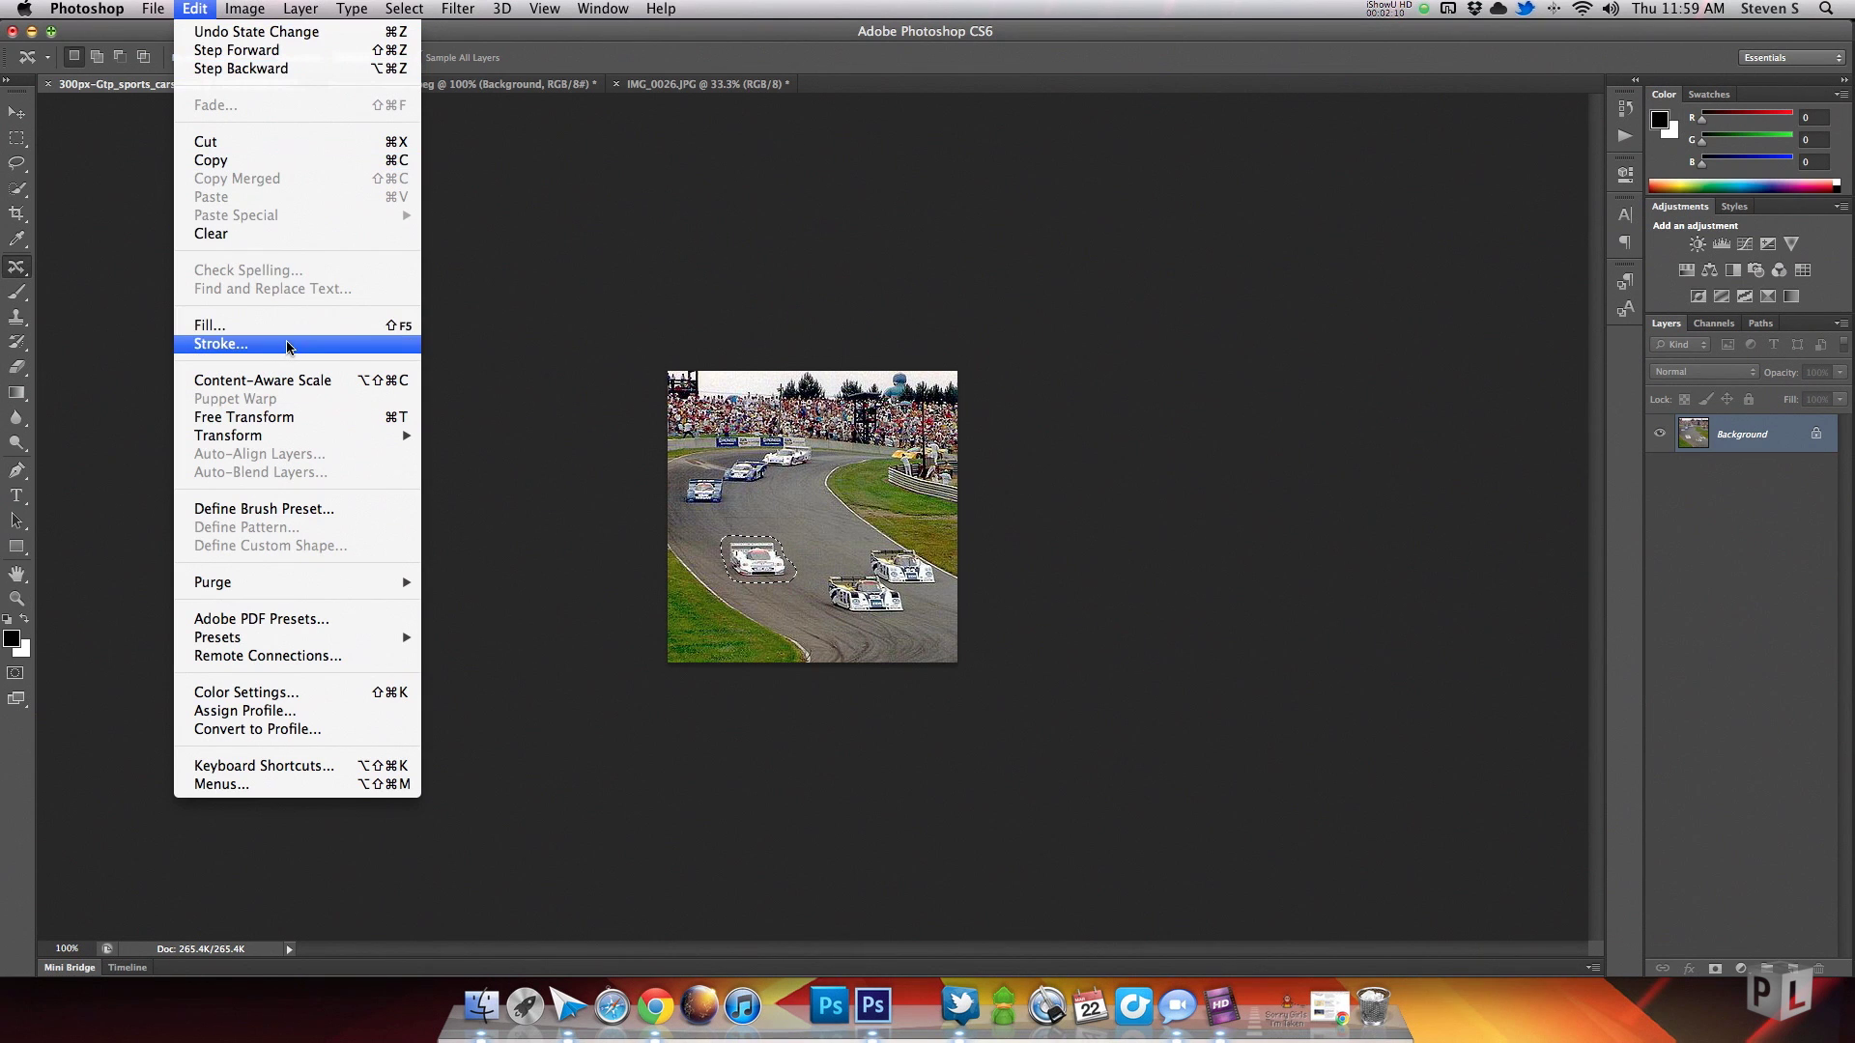
left_click(88, 276)
left_click(194, 9)
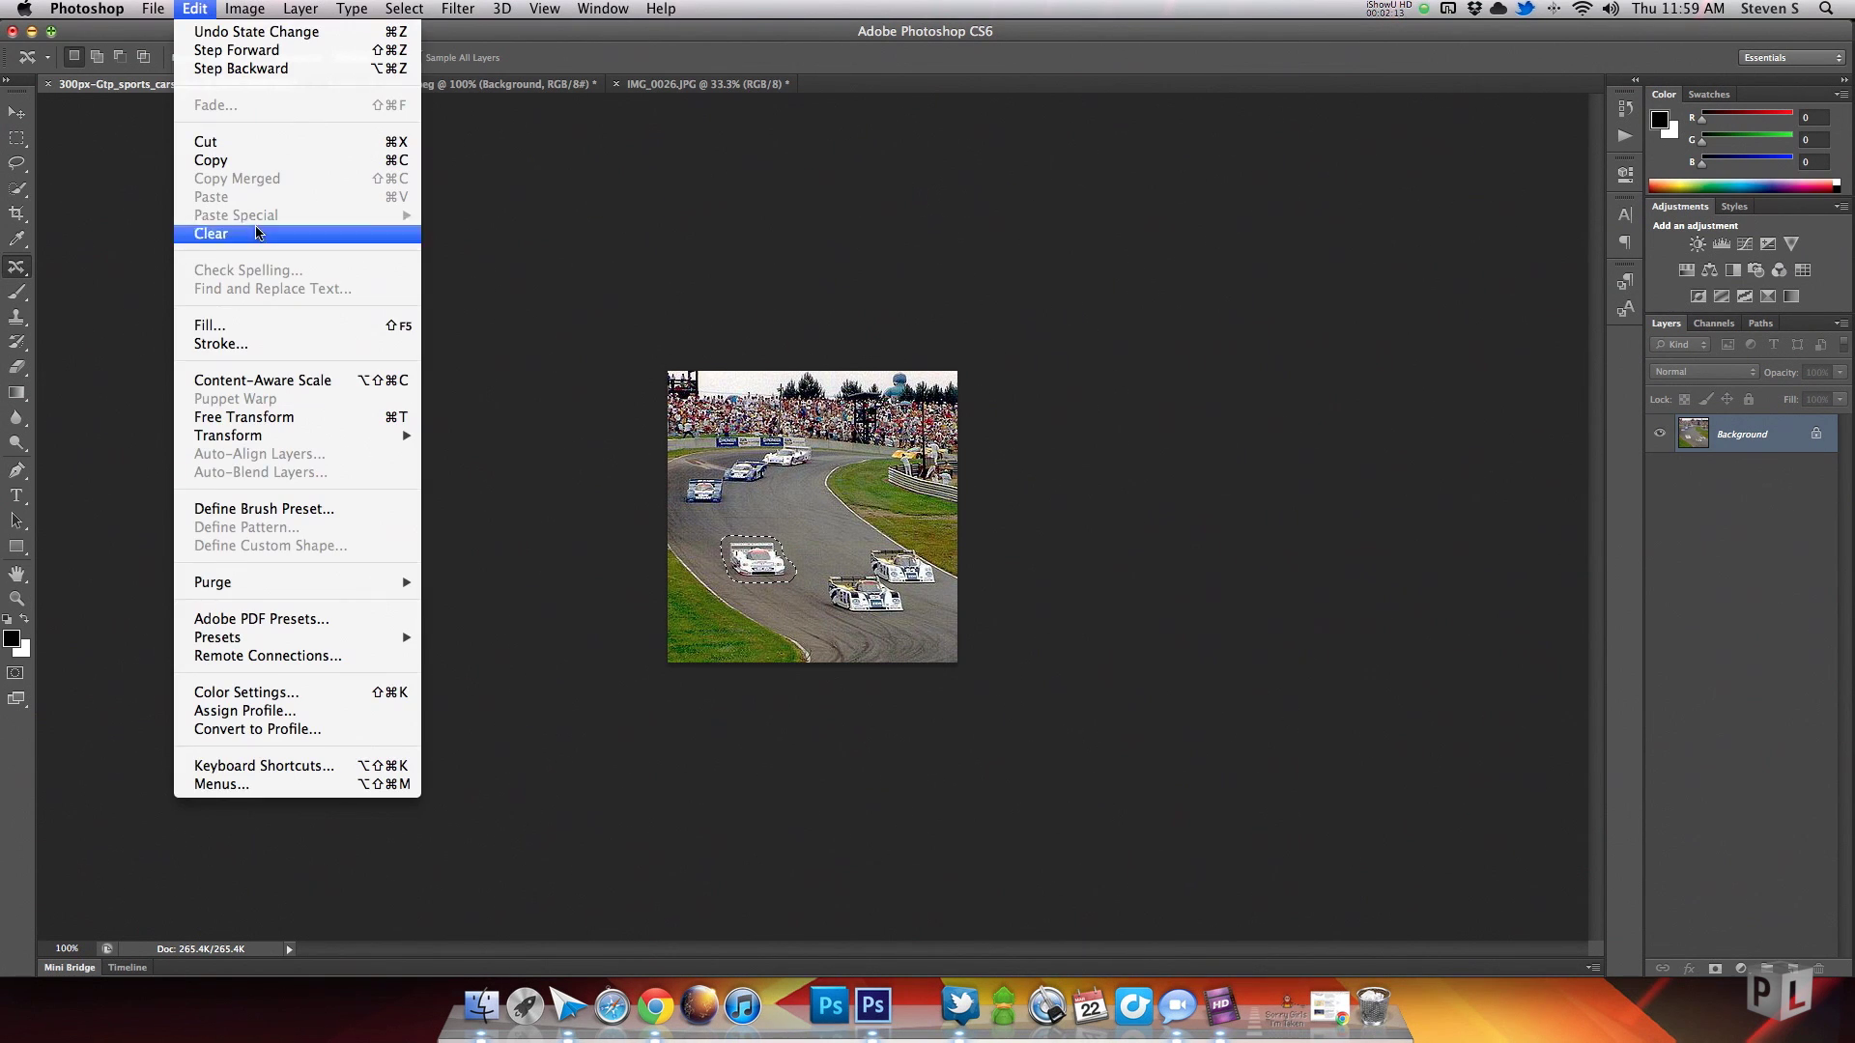
left_click(248, 334)
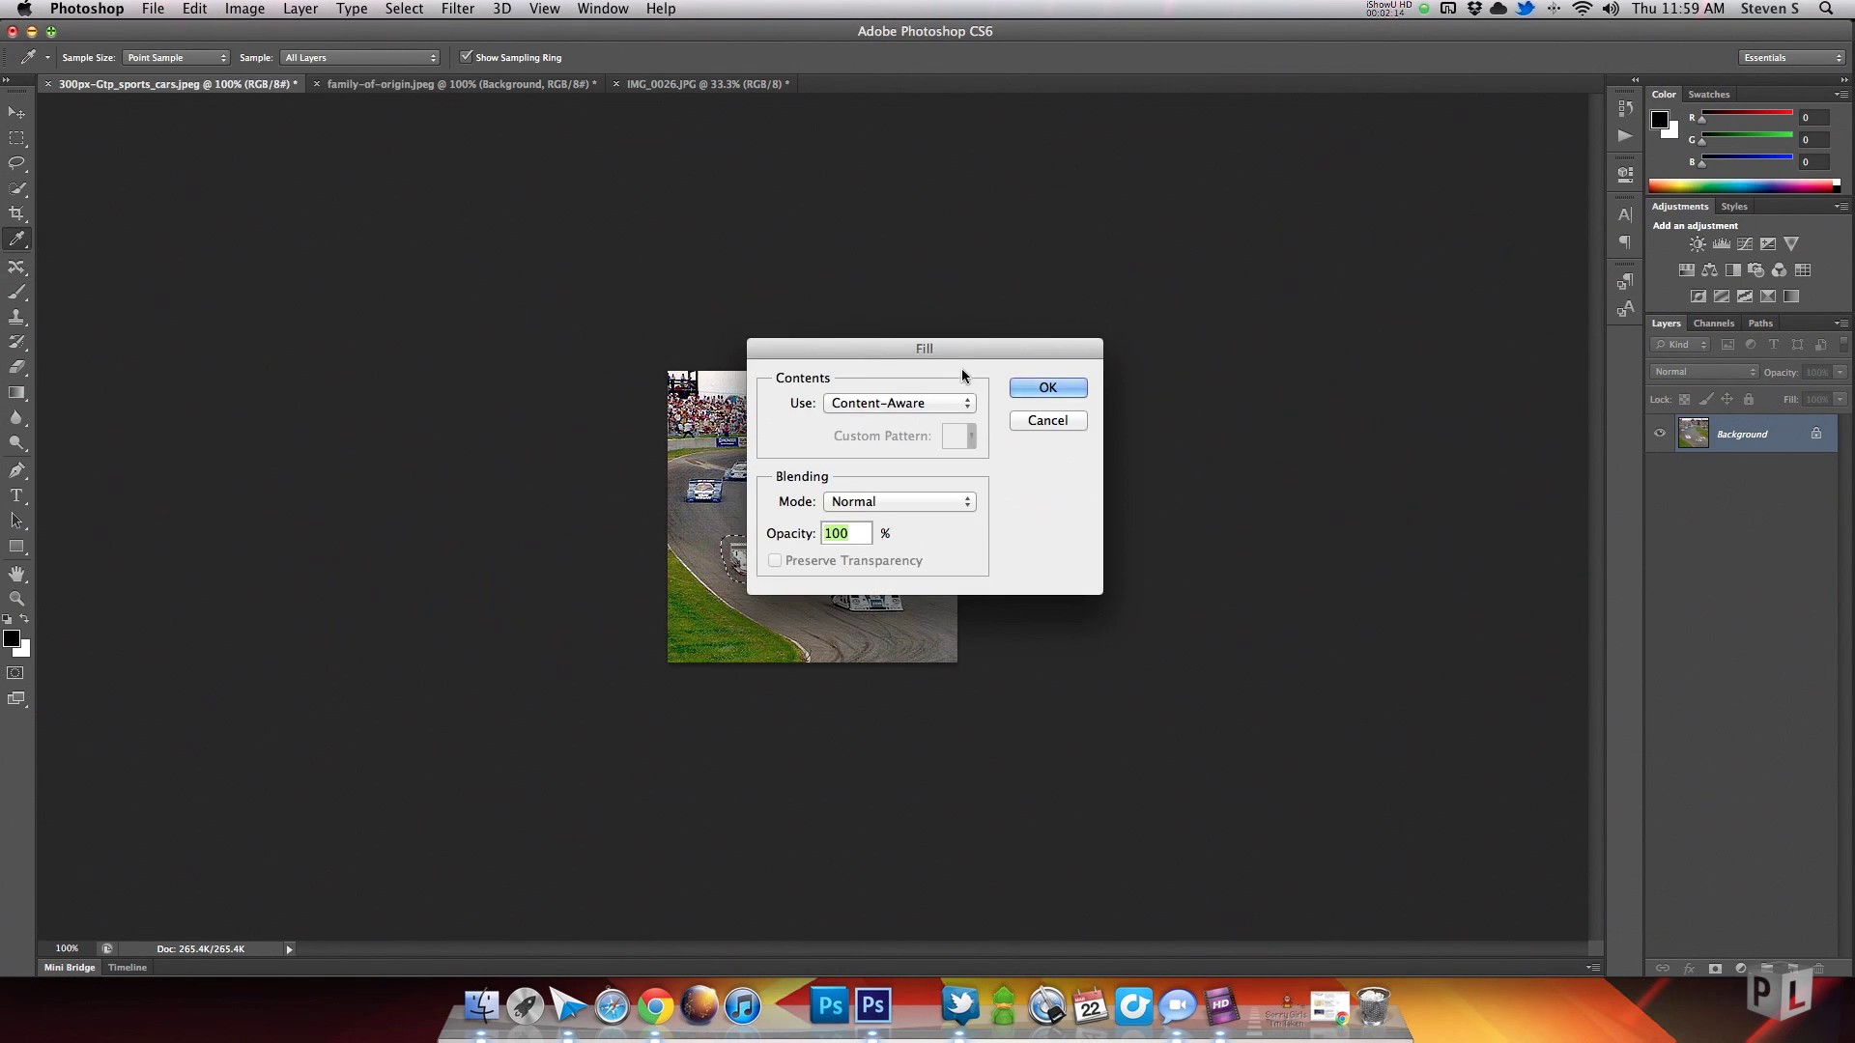
left_click_drag(962, 346, 997, 291)
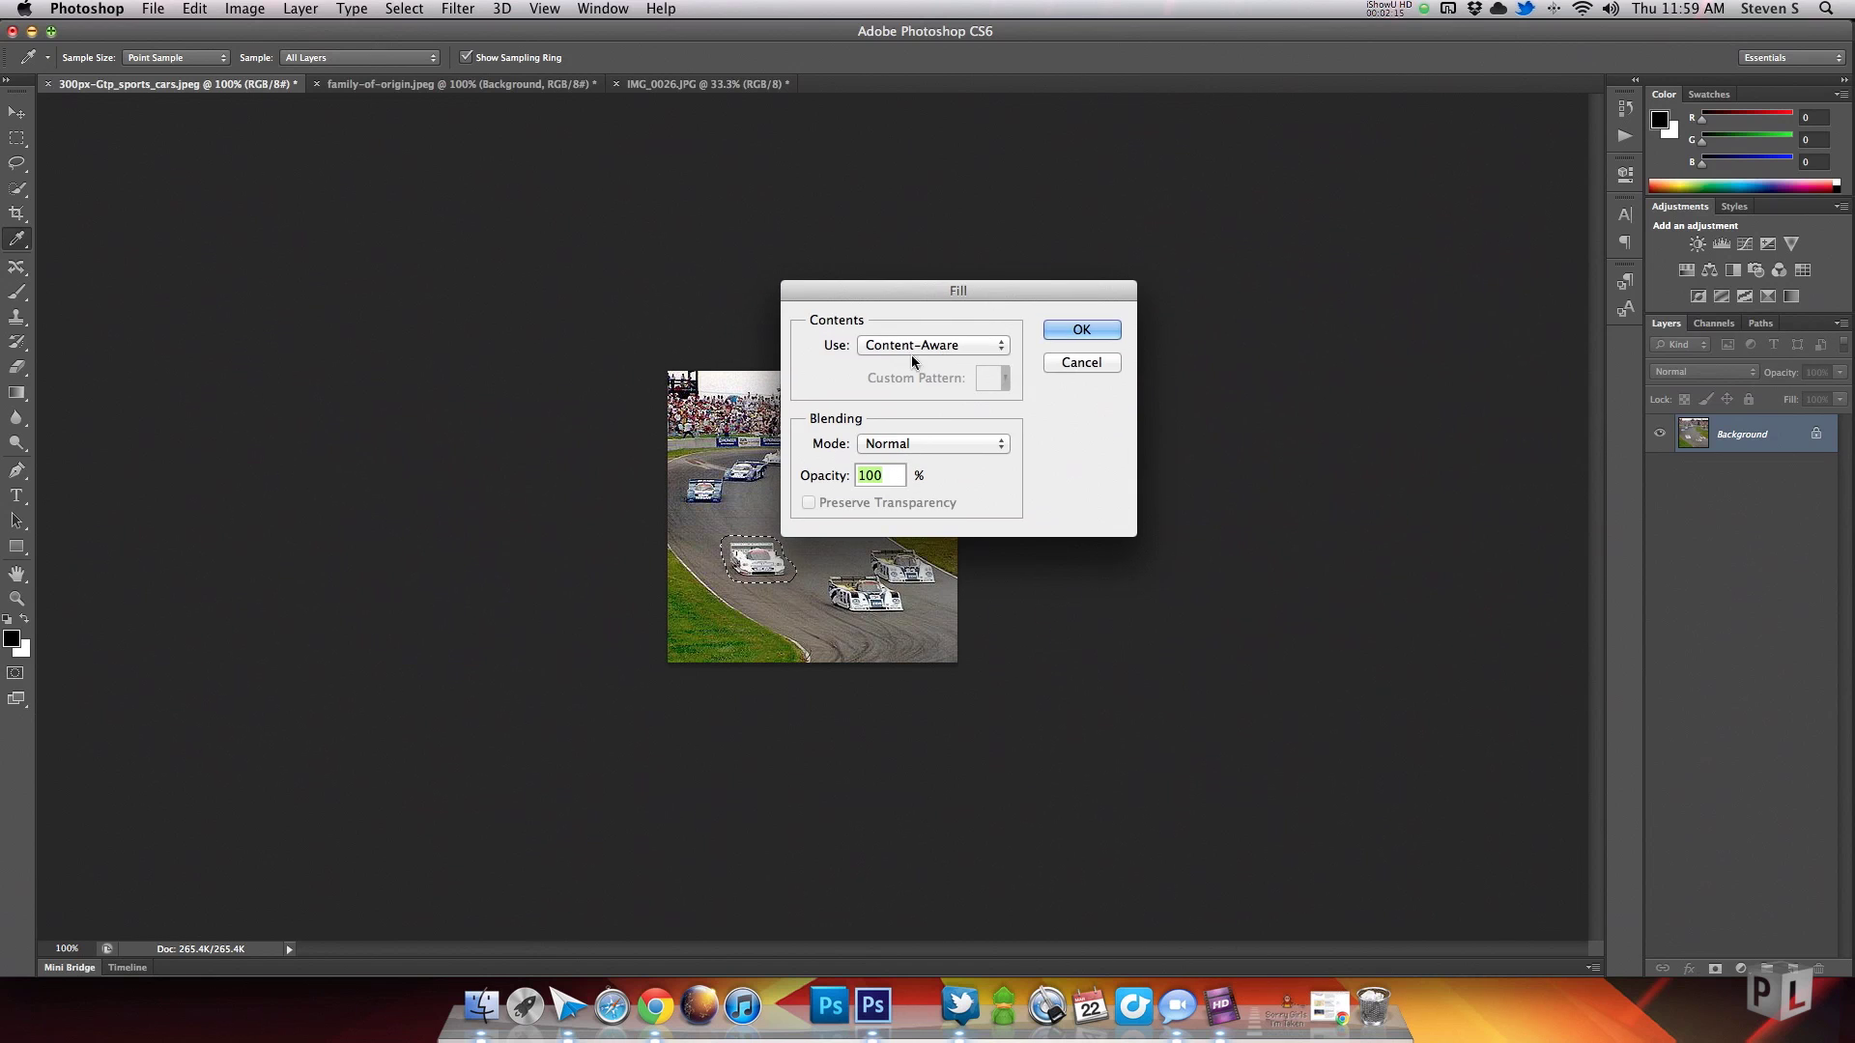
left_click(1093, 329)
key("j")
key("super+d")
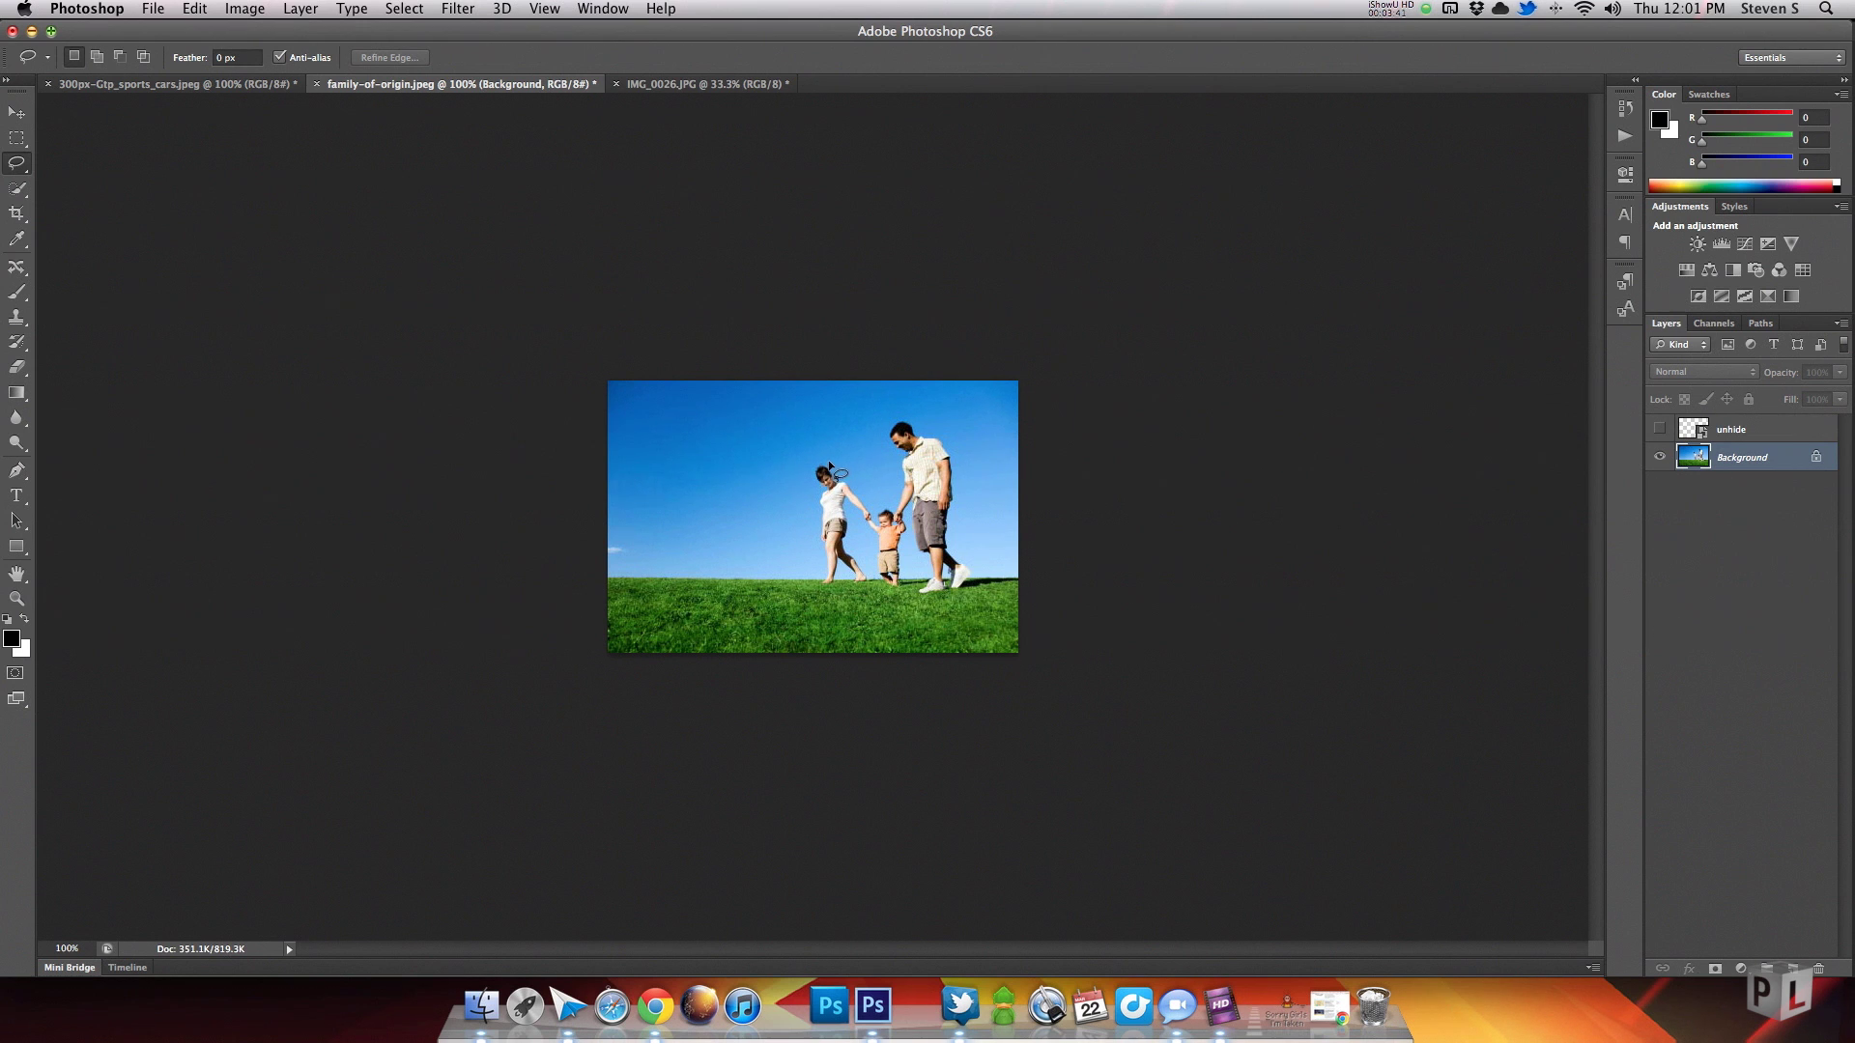
Lasso the mother, content-aware fill her out of the family photo, and show the 'unhide' sword layer
mouse_move(813, 509)
left_mouse_down()
mouse_move(820, 577)
mouse_move(868, 581)
mouse_move(847, 546)
mouse_move(858, 510)
mouse_move(875, 519)
mouse_move(814, 469)
left_mouse_up()
left_click(194, 10)
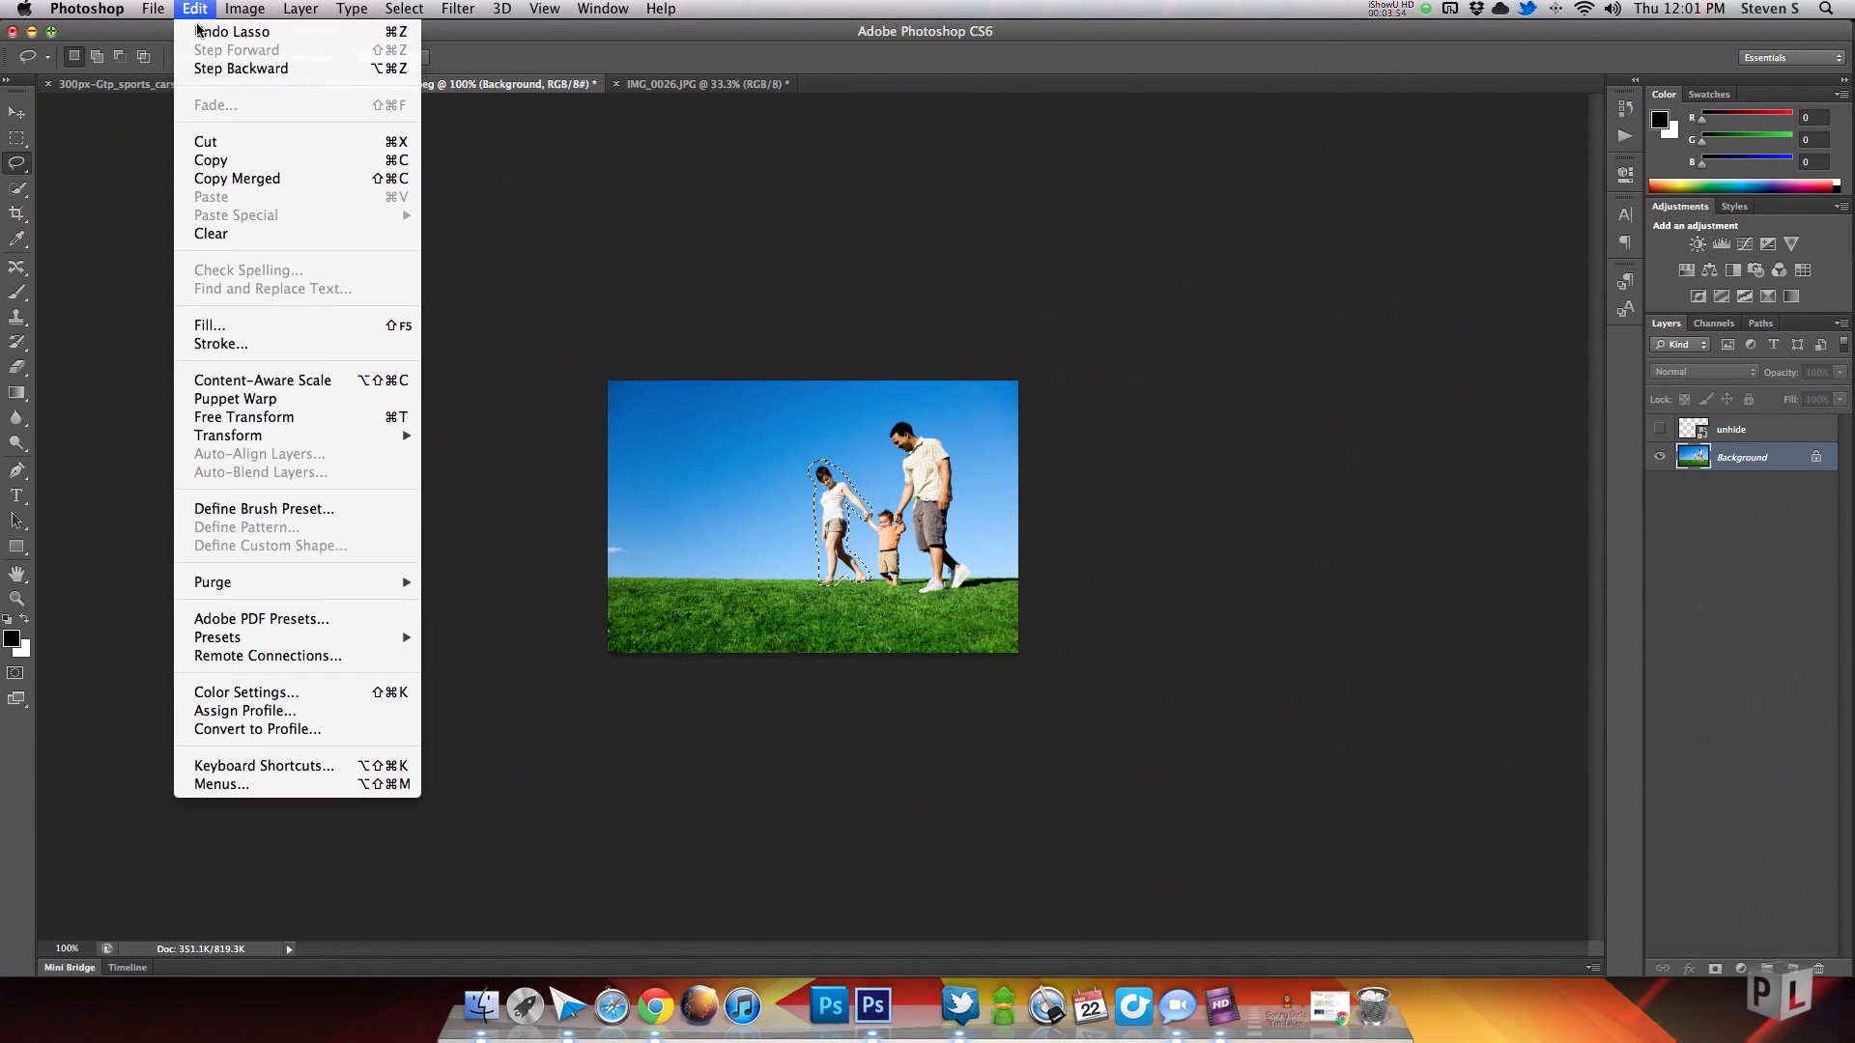
left_click(243, 324)
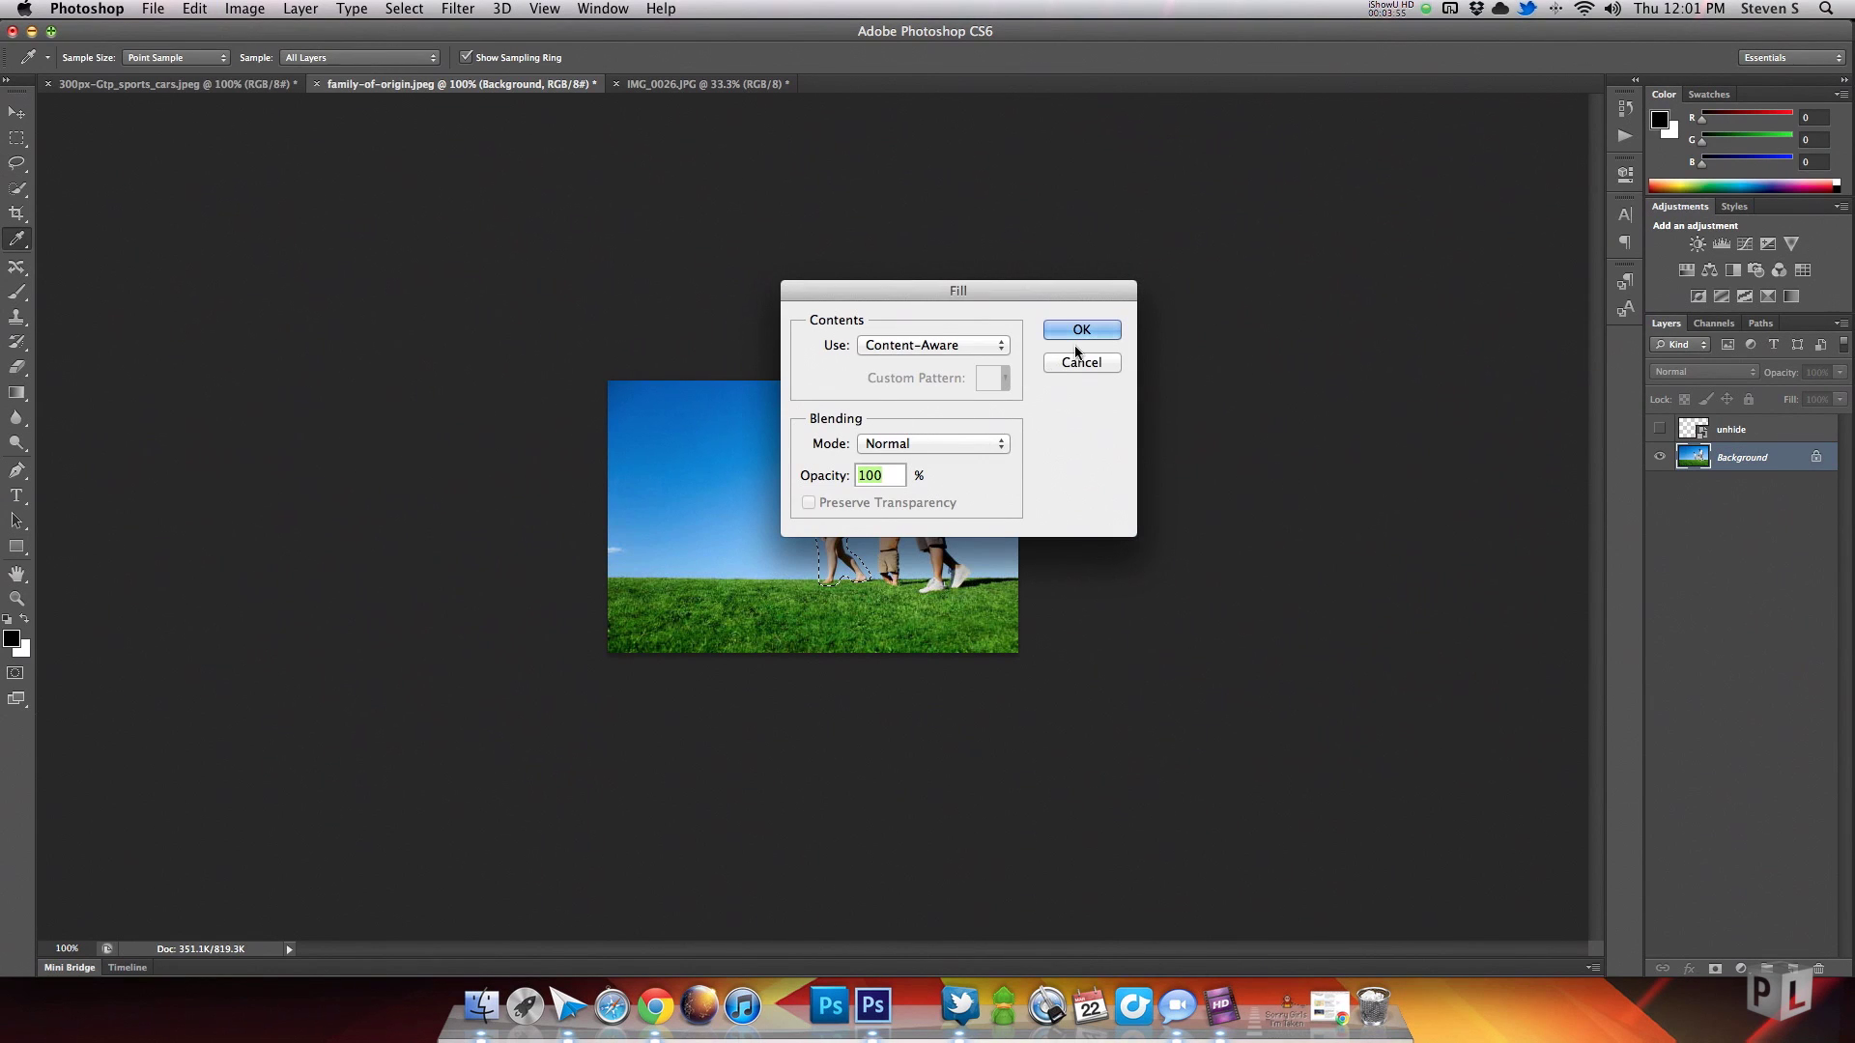
left_click(1098, 328)
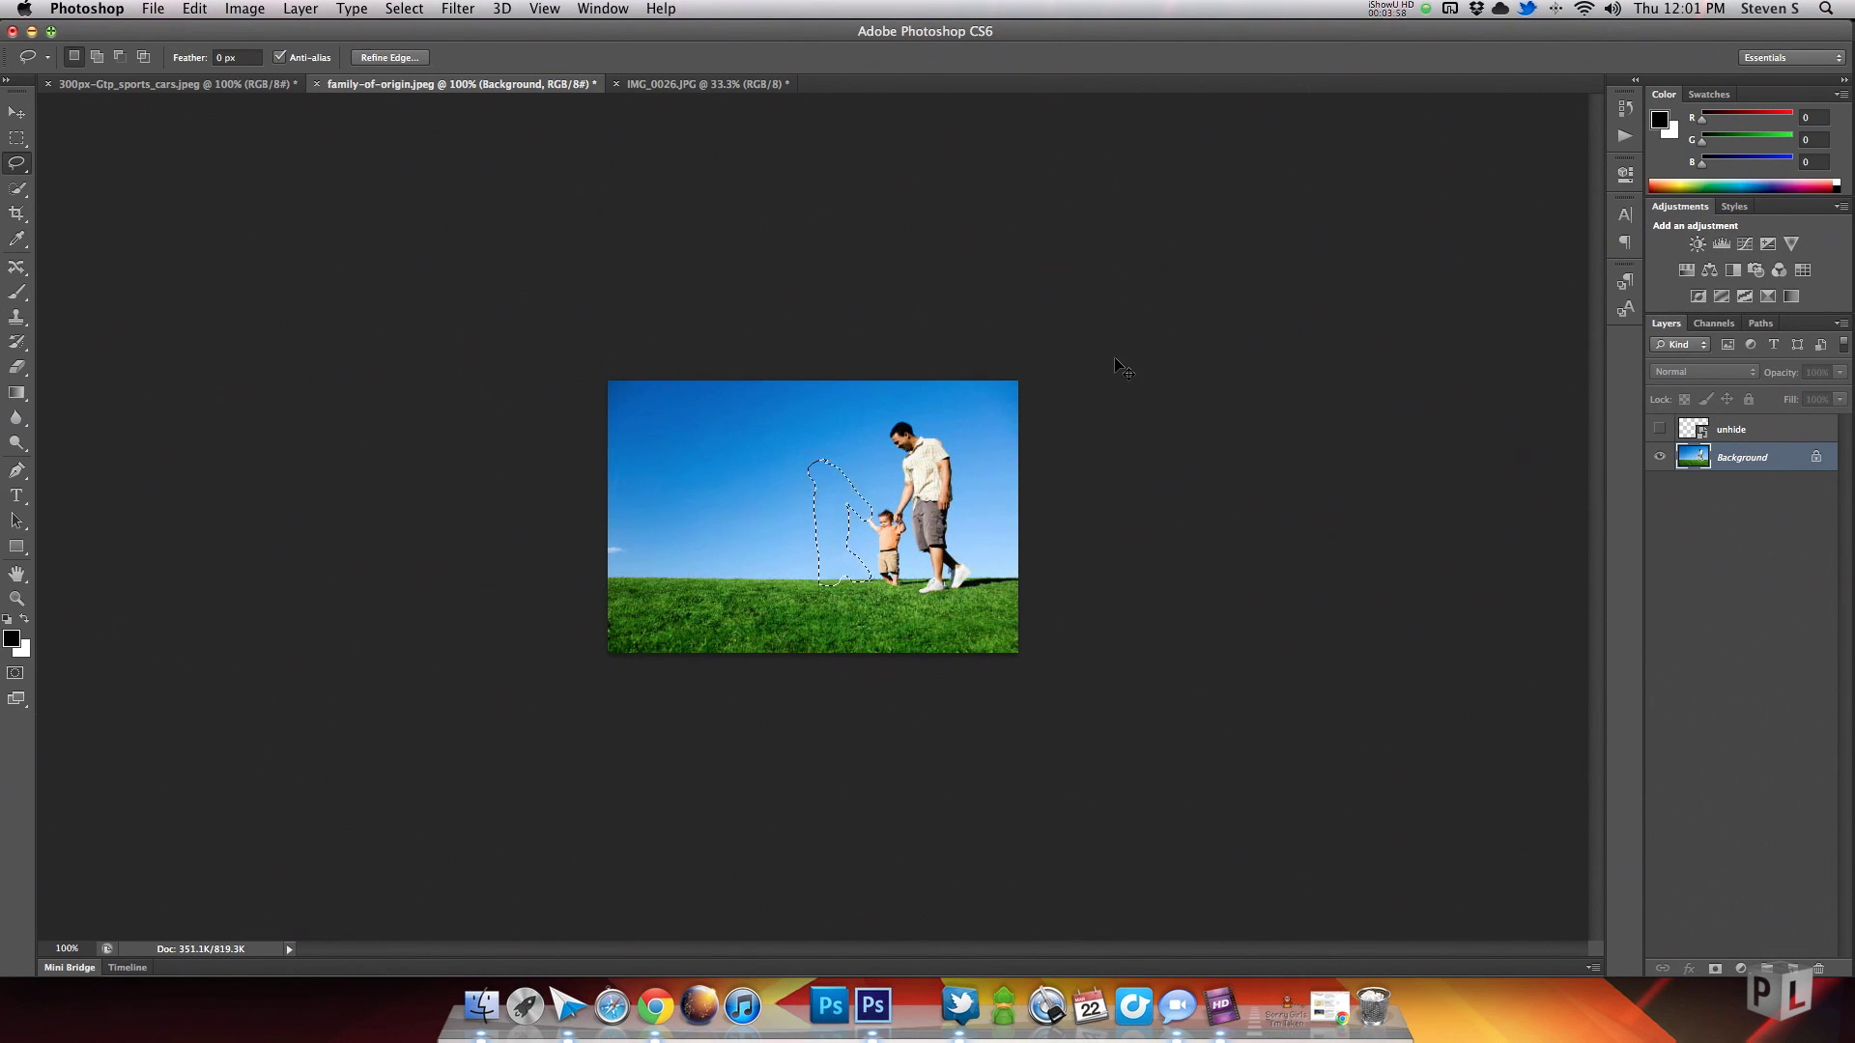
key("super+d")
left_click(1660, 431)
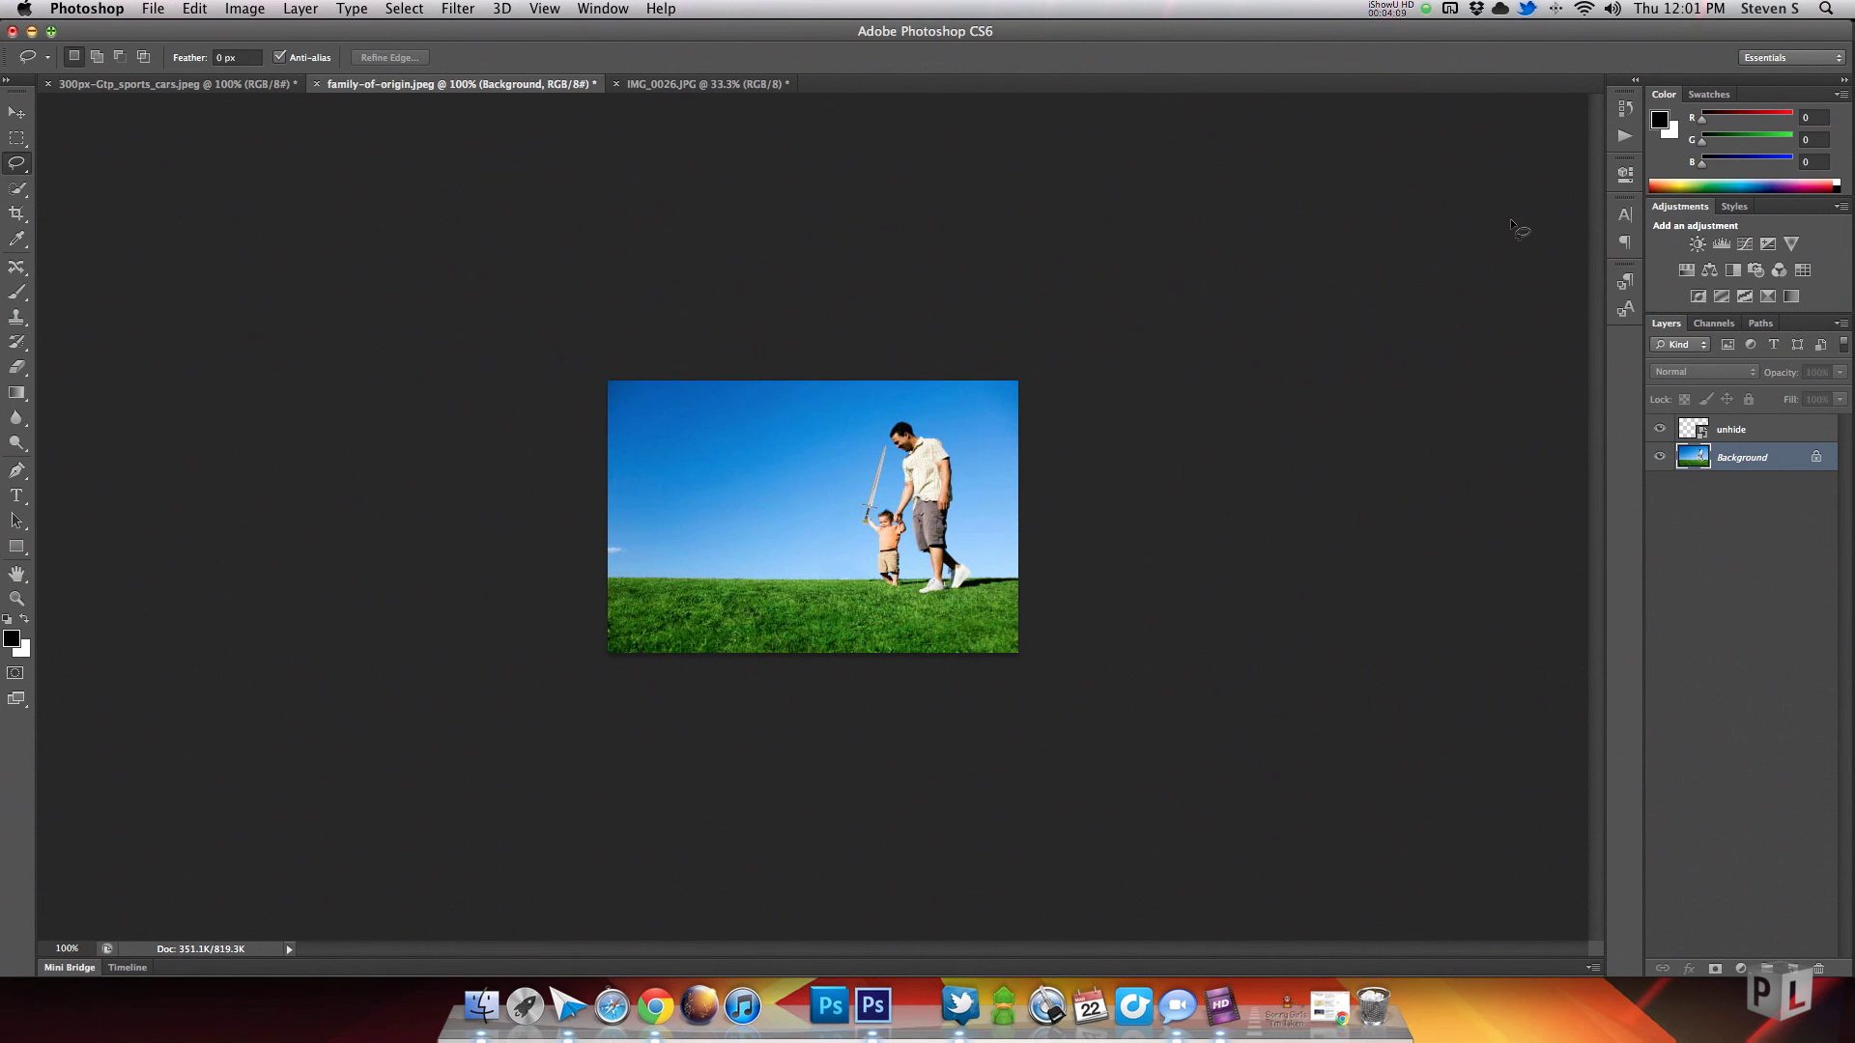
left_click(749, 85)
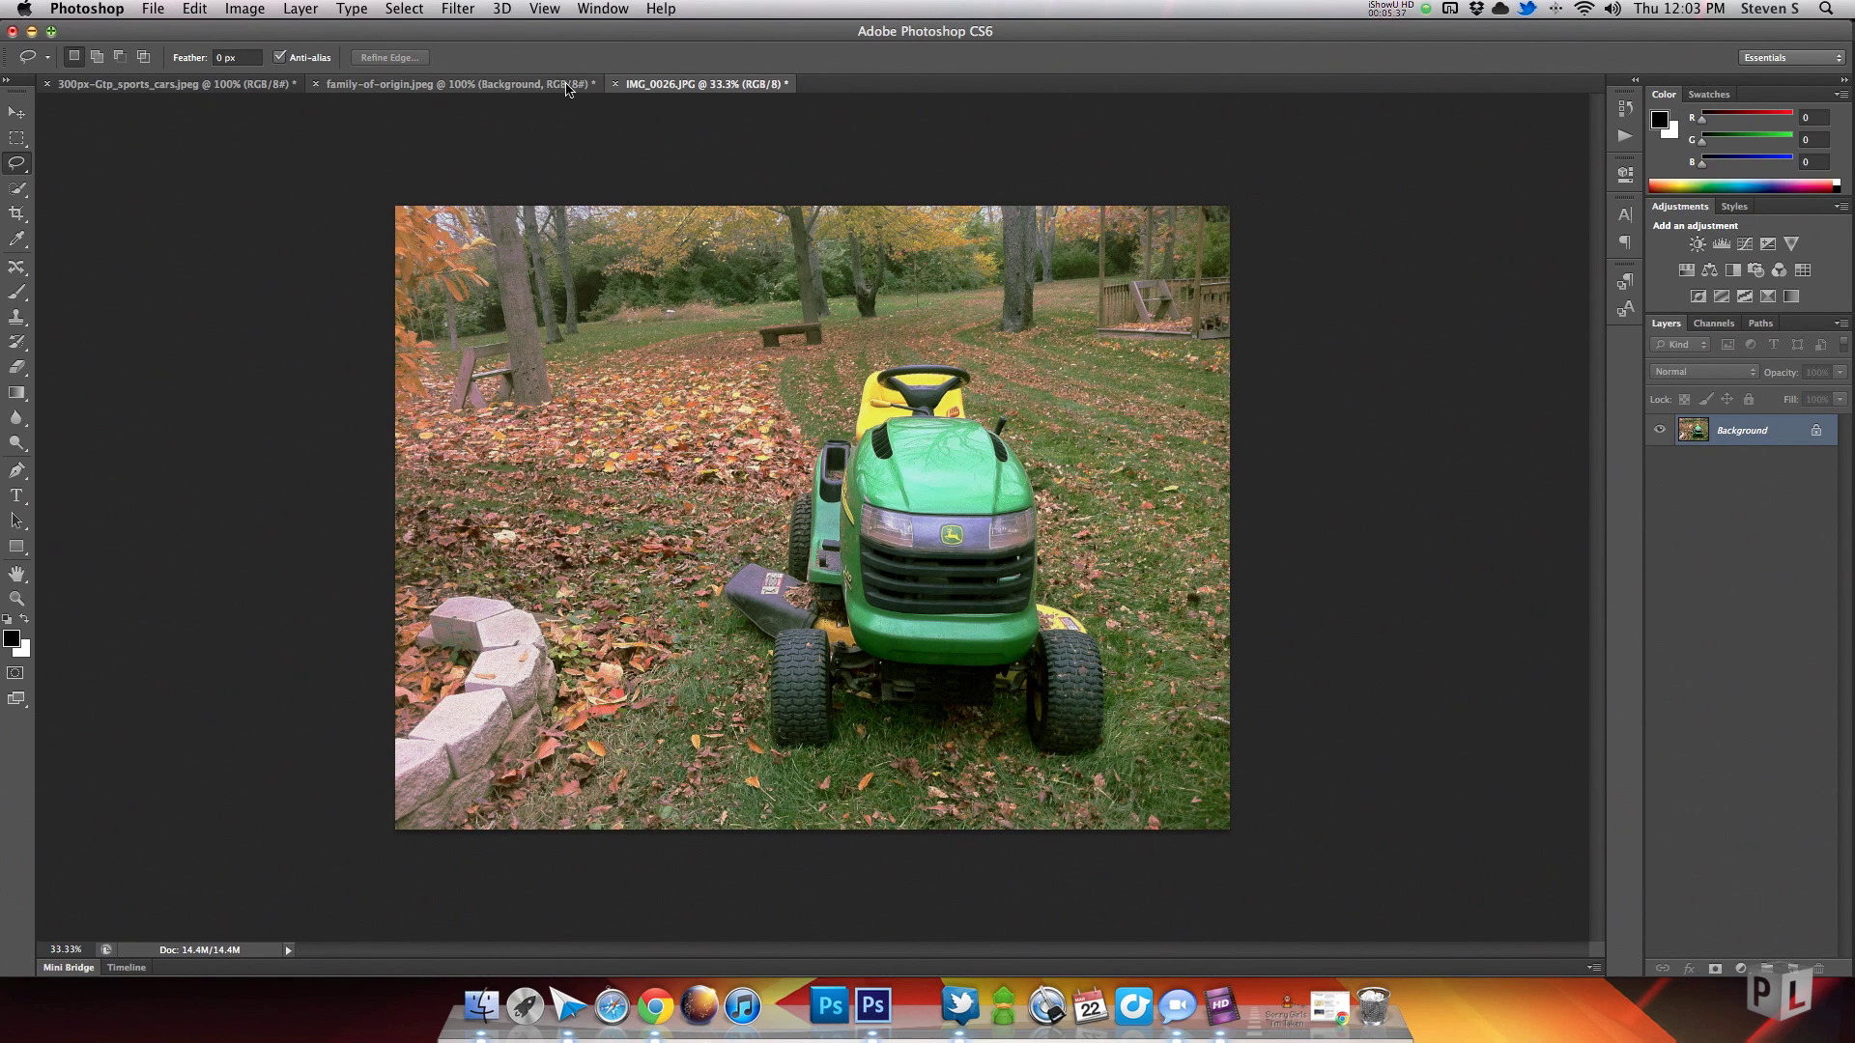
Open the Filter menu on the IMG_0026.JPG lawn tractor photo
left_click(451, 10)
mouse_move(477, 238)
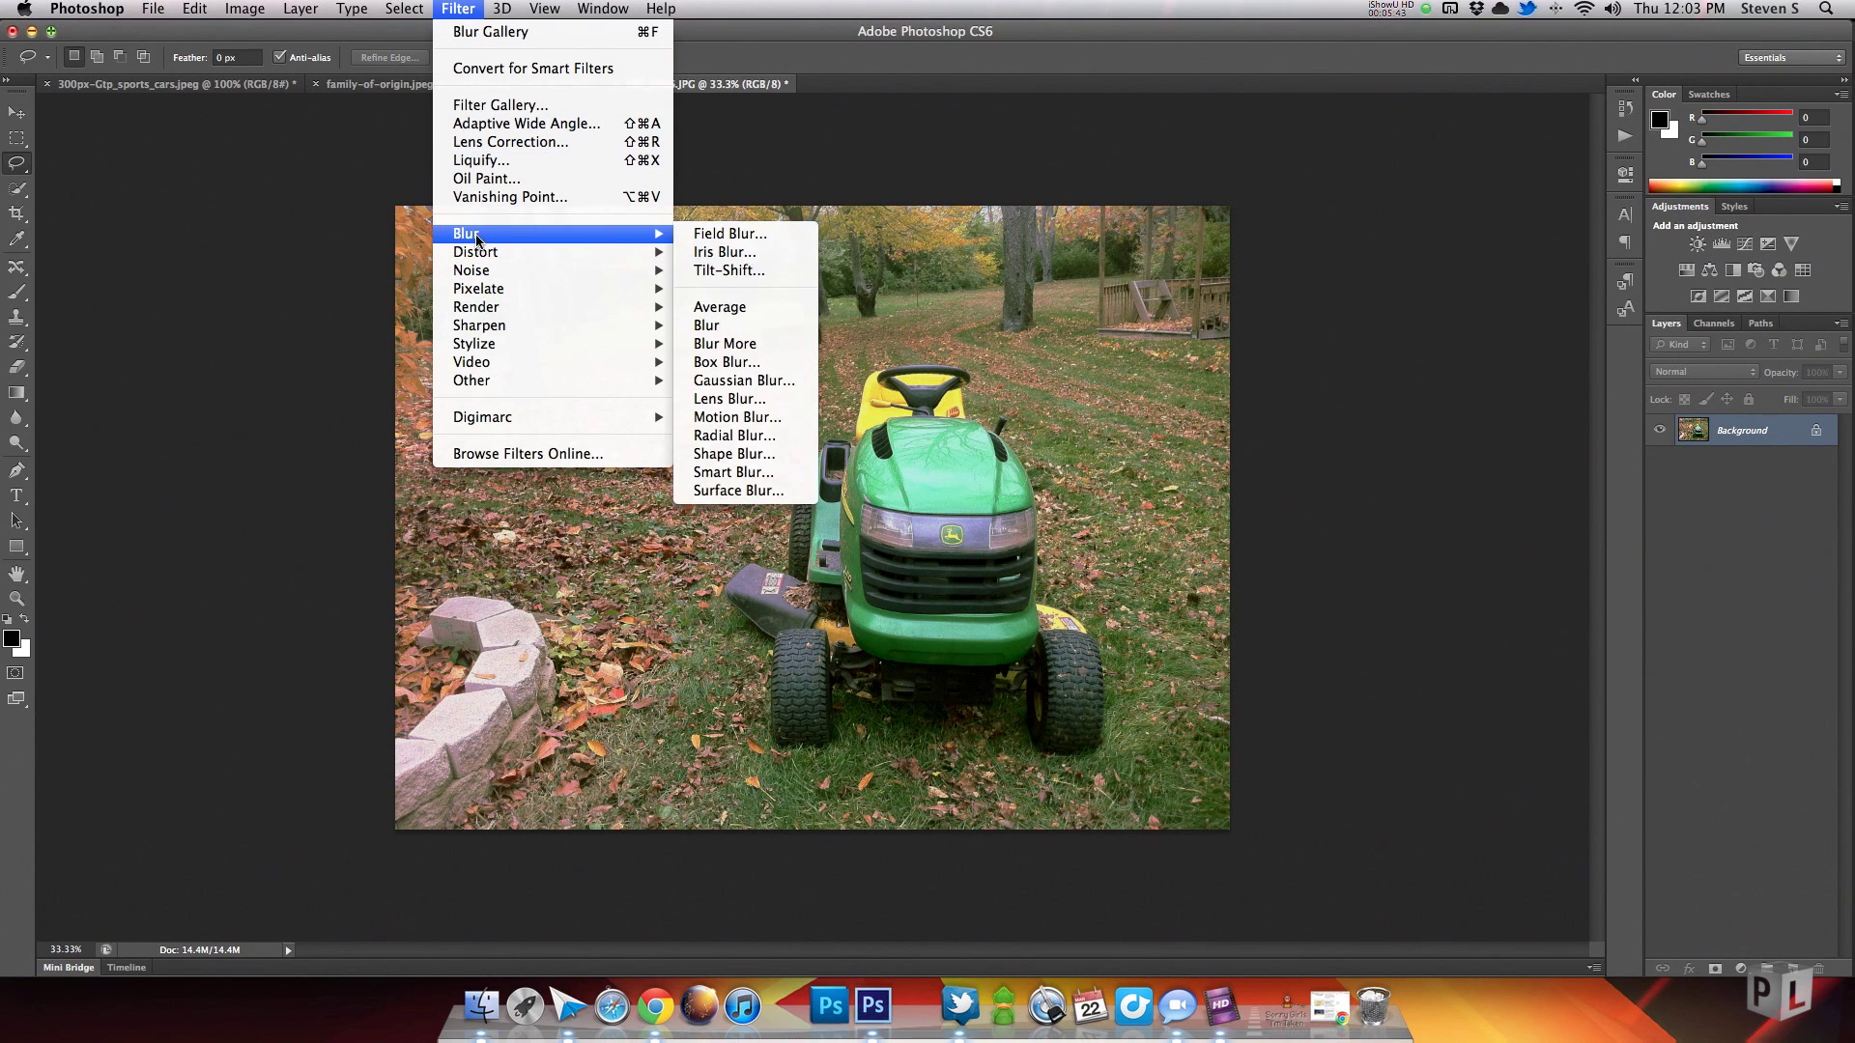
left_click(755, 271)
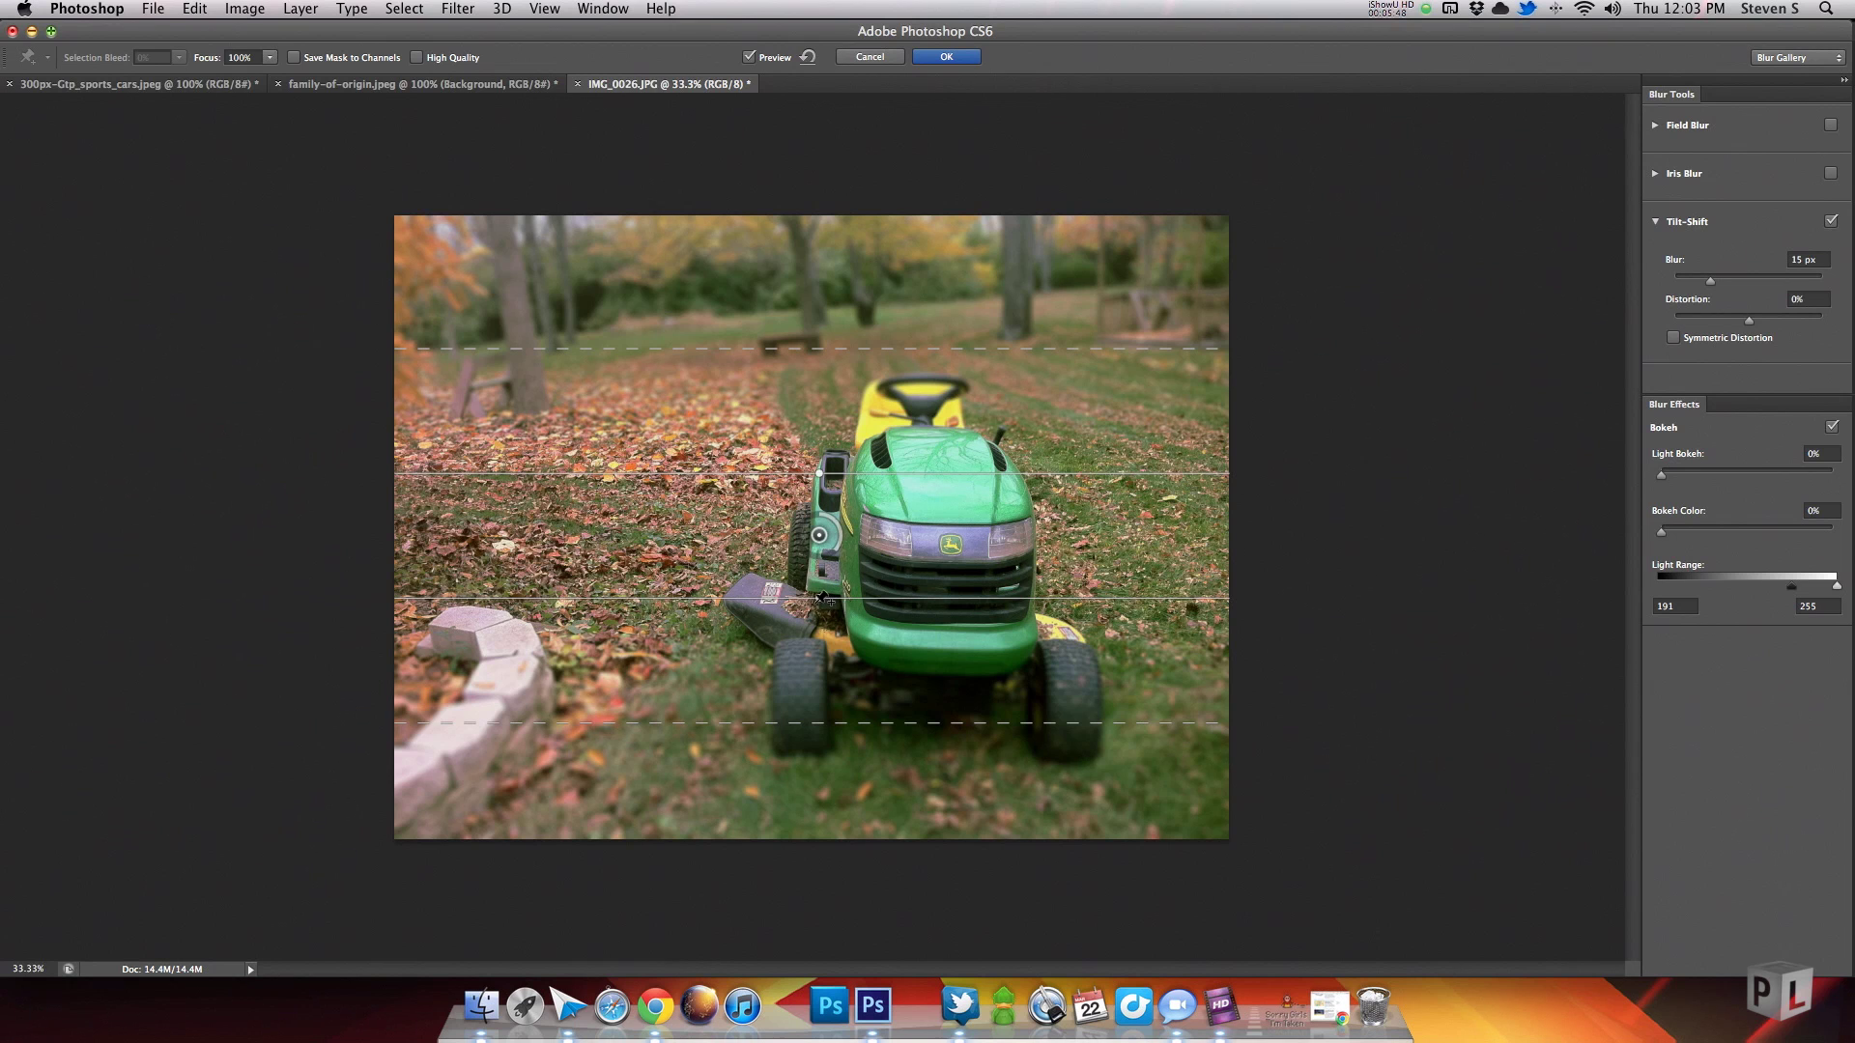
left_click_drag(816, 606, 819, 720)
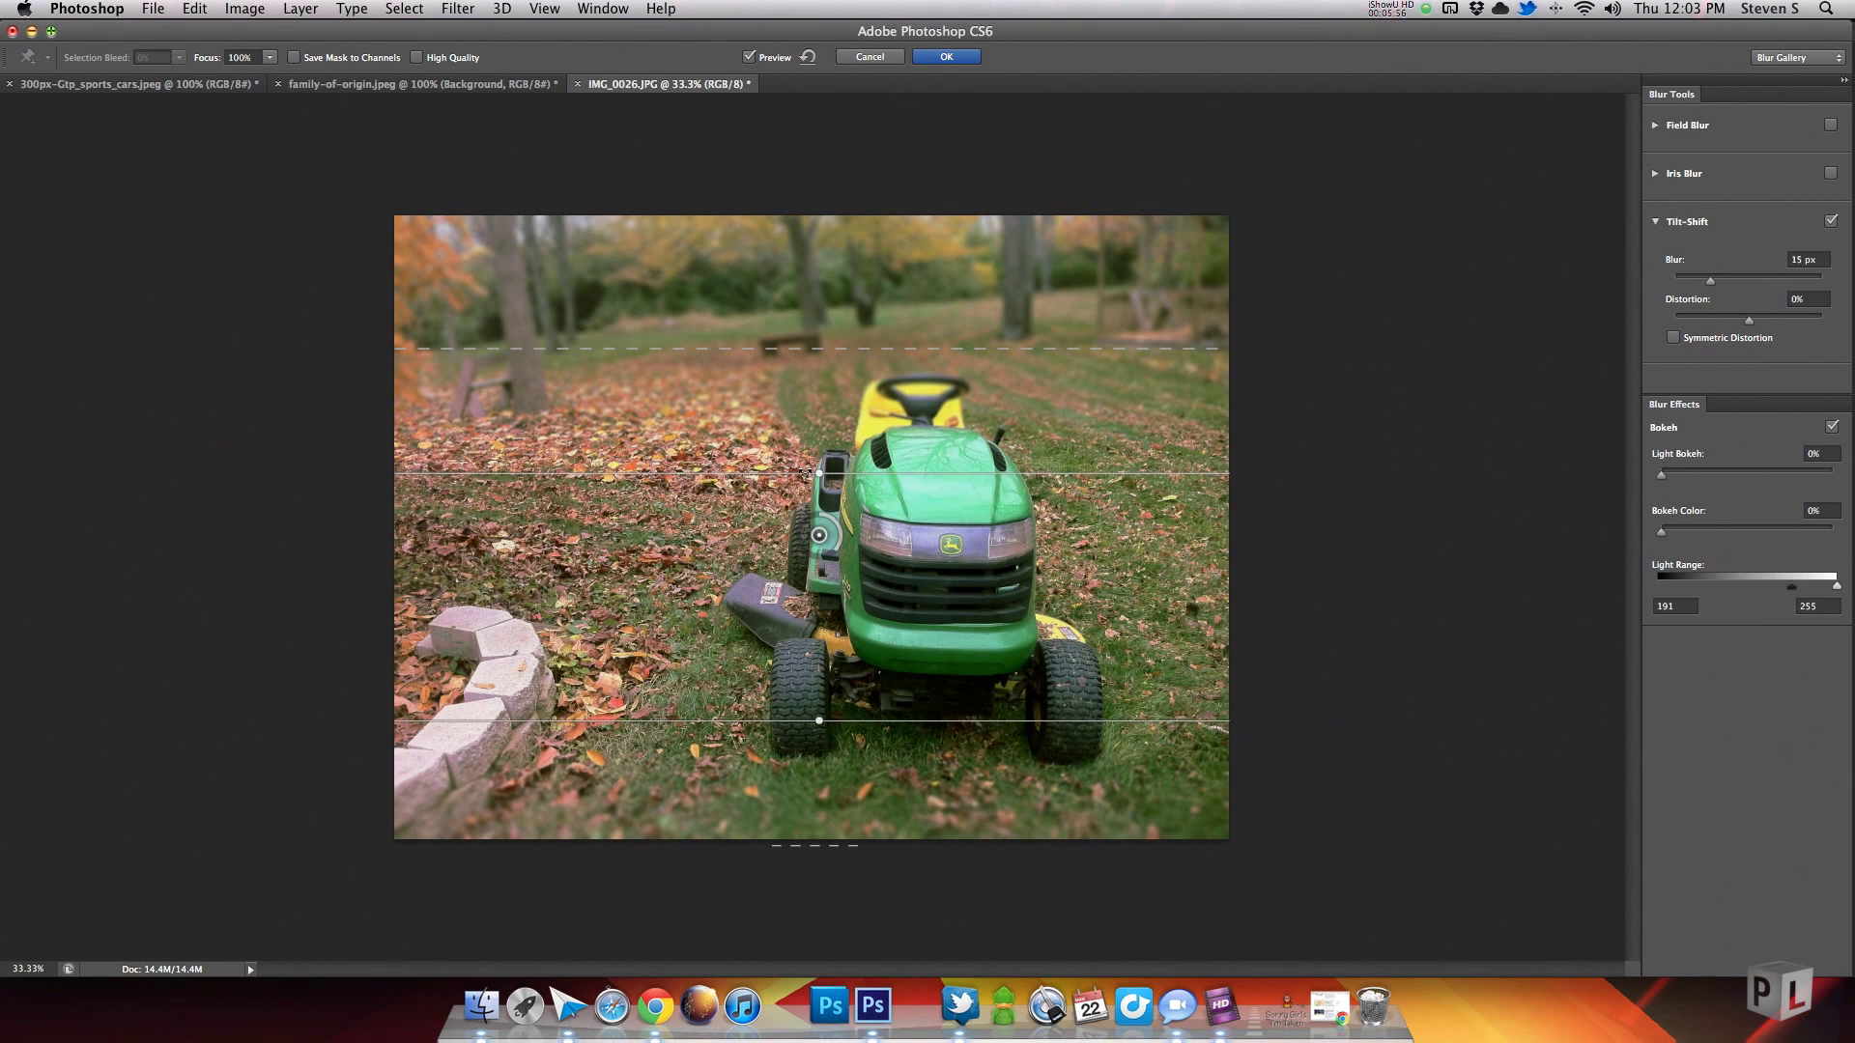
left_click_drag(819, 474, 816, 419)
mouse_move(834, 549)
left_mouse_down()
mouse_move(811, 558)
mouse_move(858, 550)
left_mouse_up()
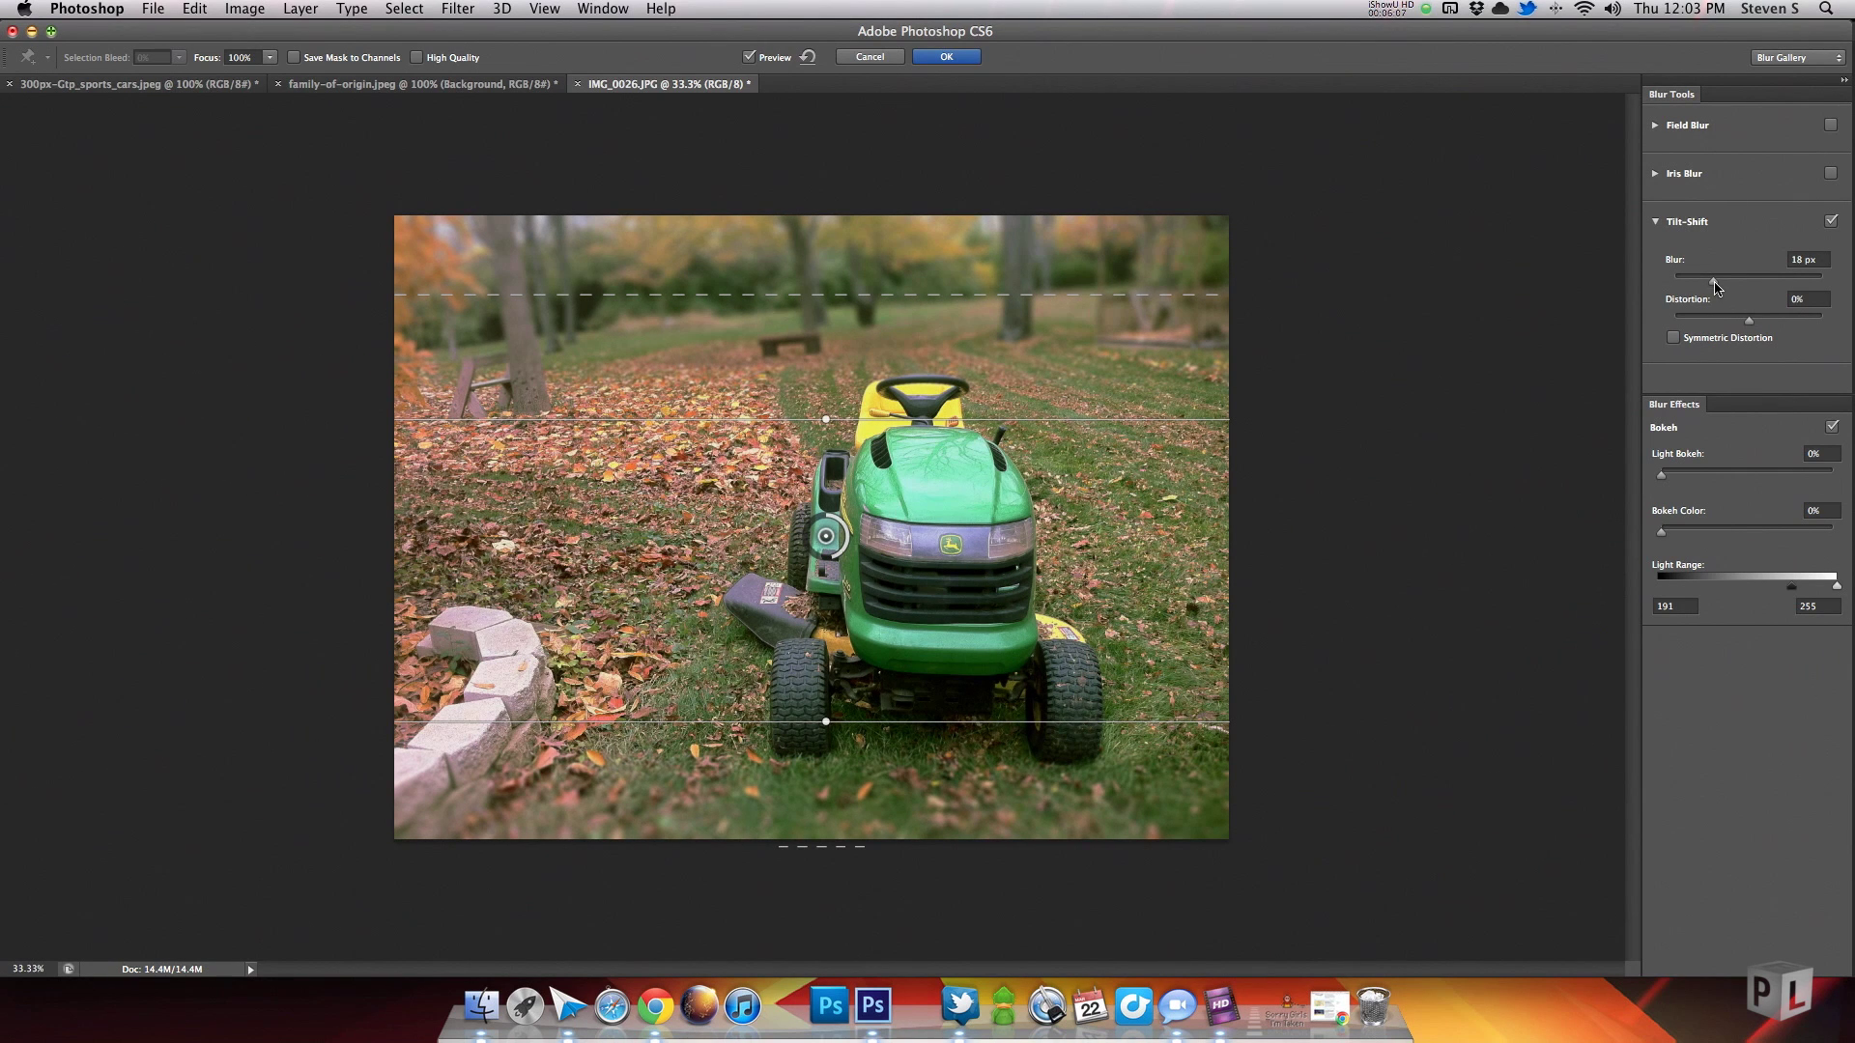
left_click_drag(1715, 282, 1702, 282)
left_click_drag(846, 540, 850, 551)
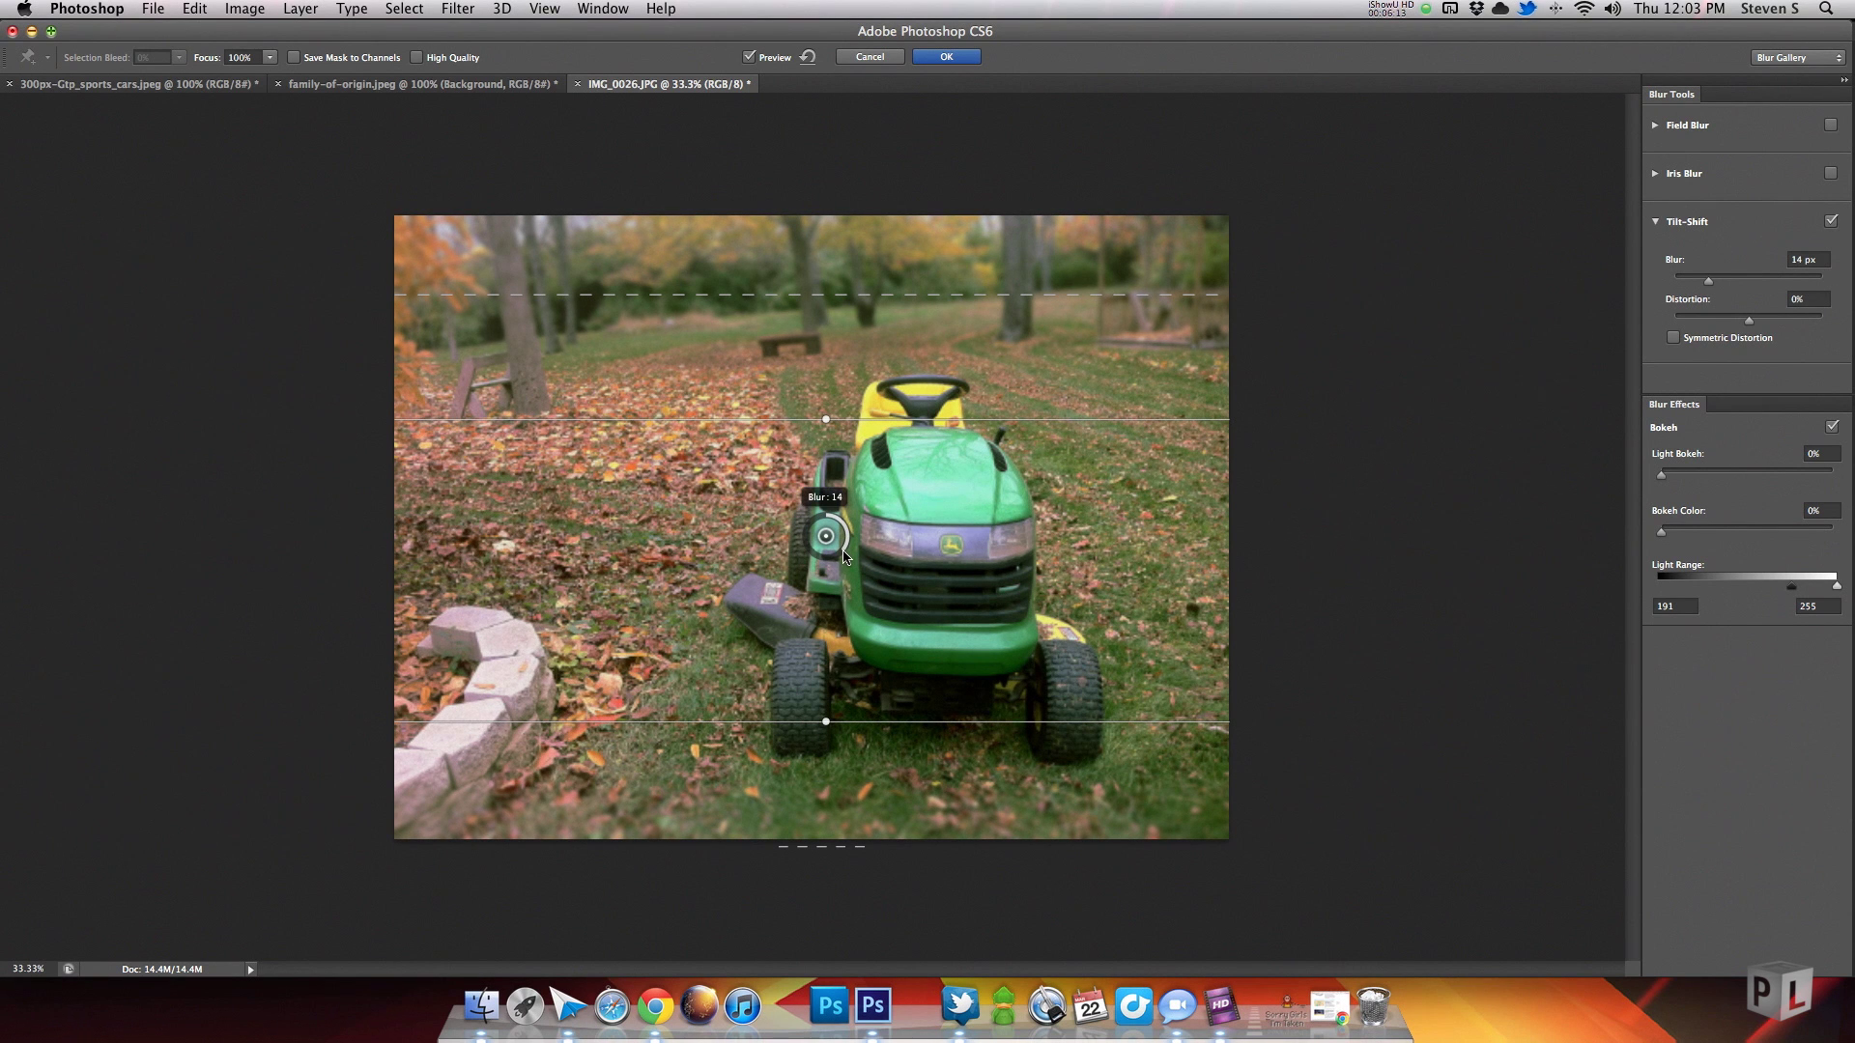
left_click_drag(842, 555, 842, 556)
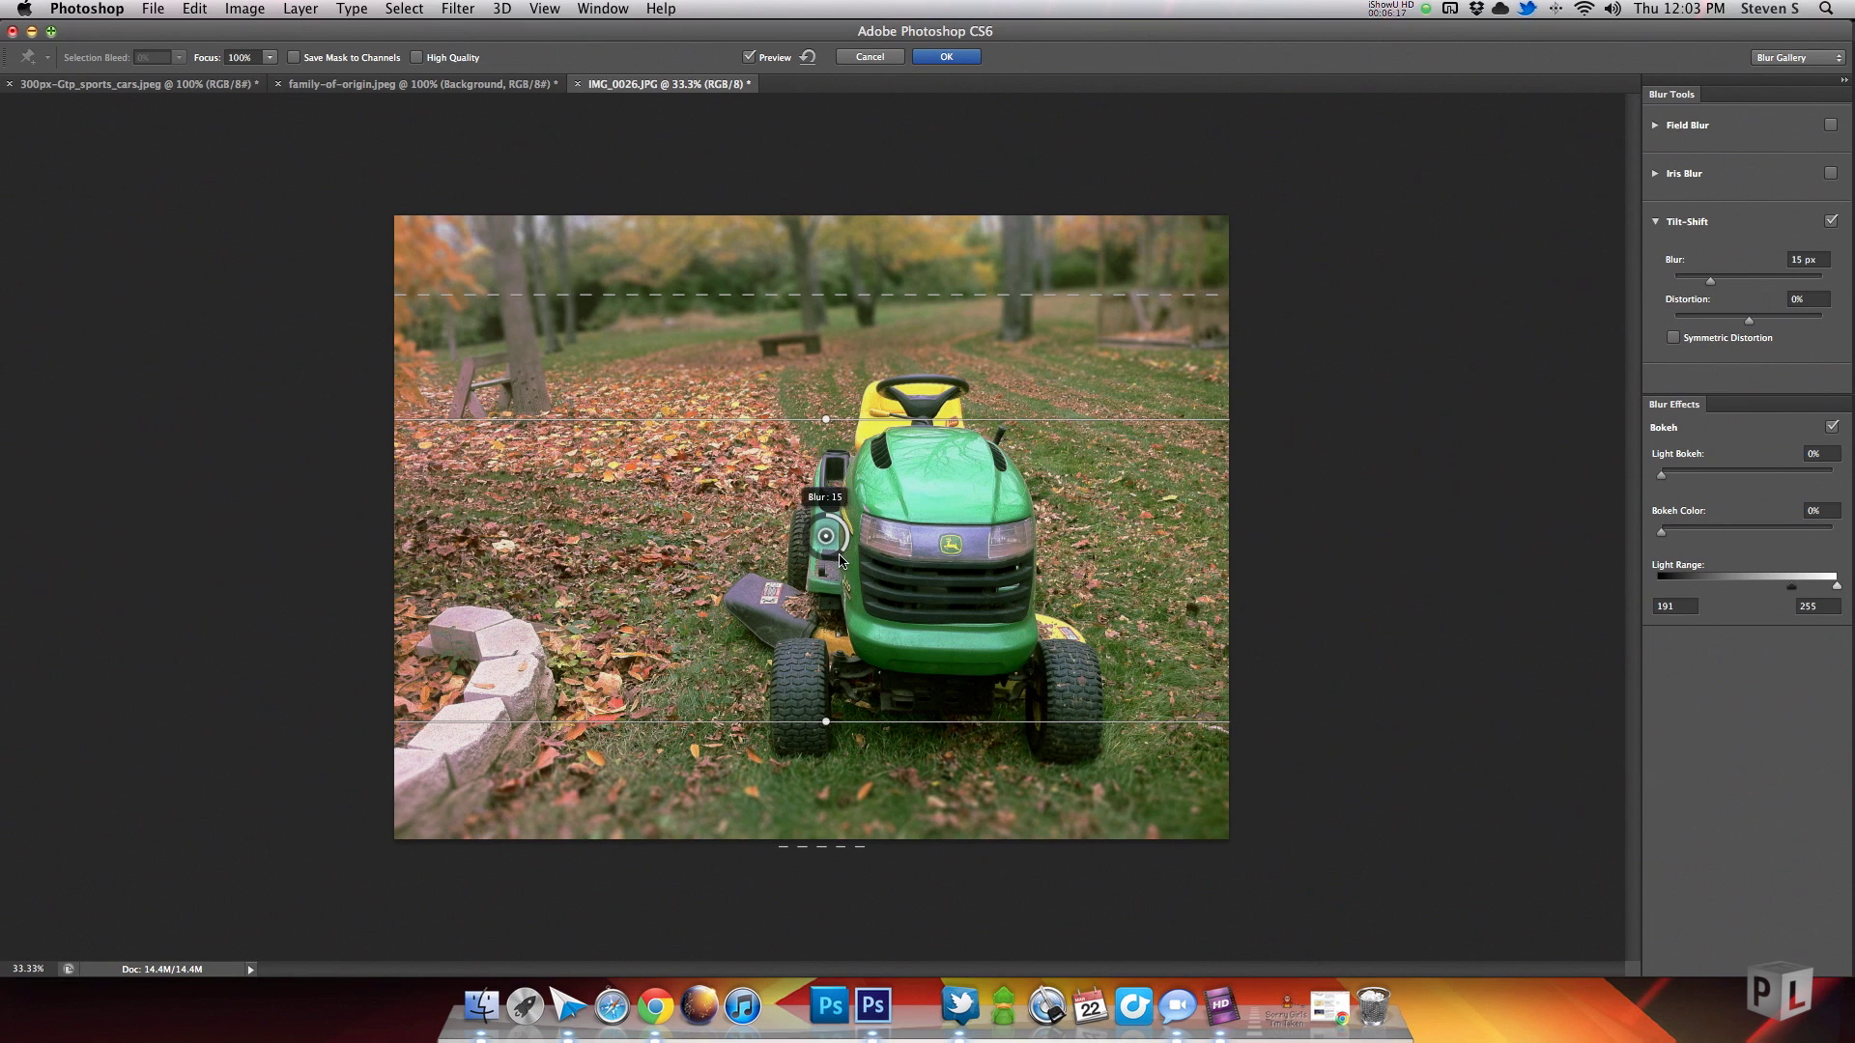
left_click(947, 57)
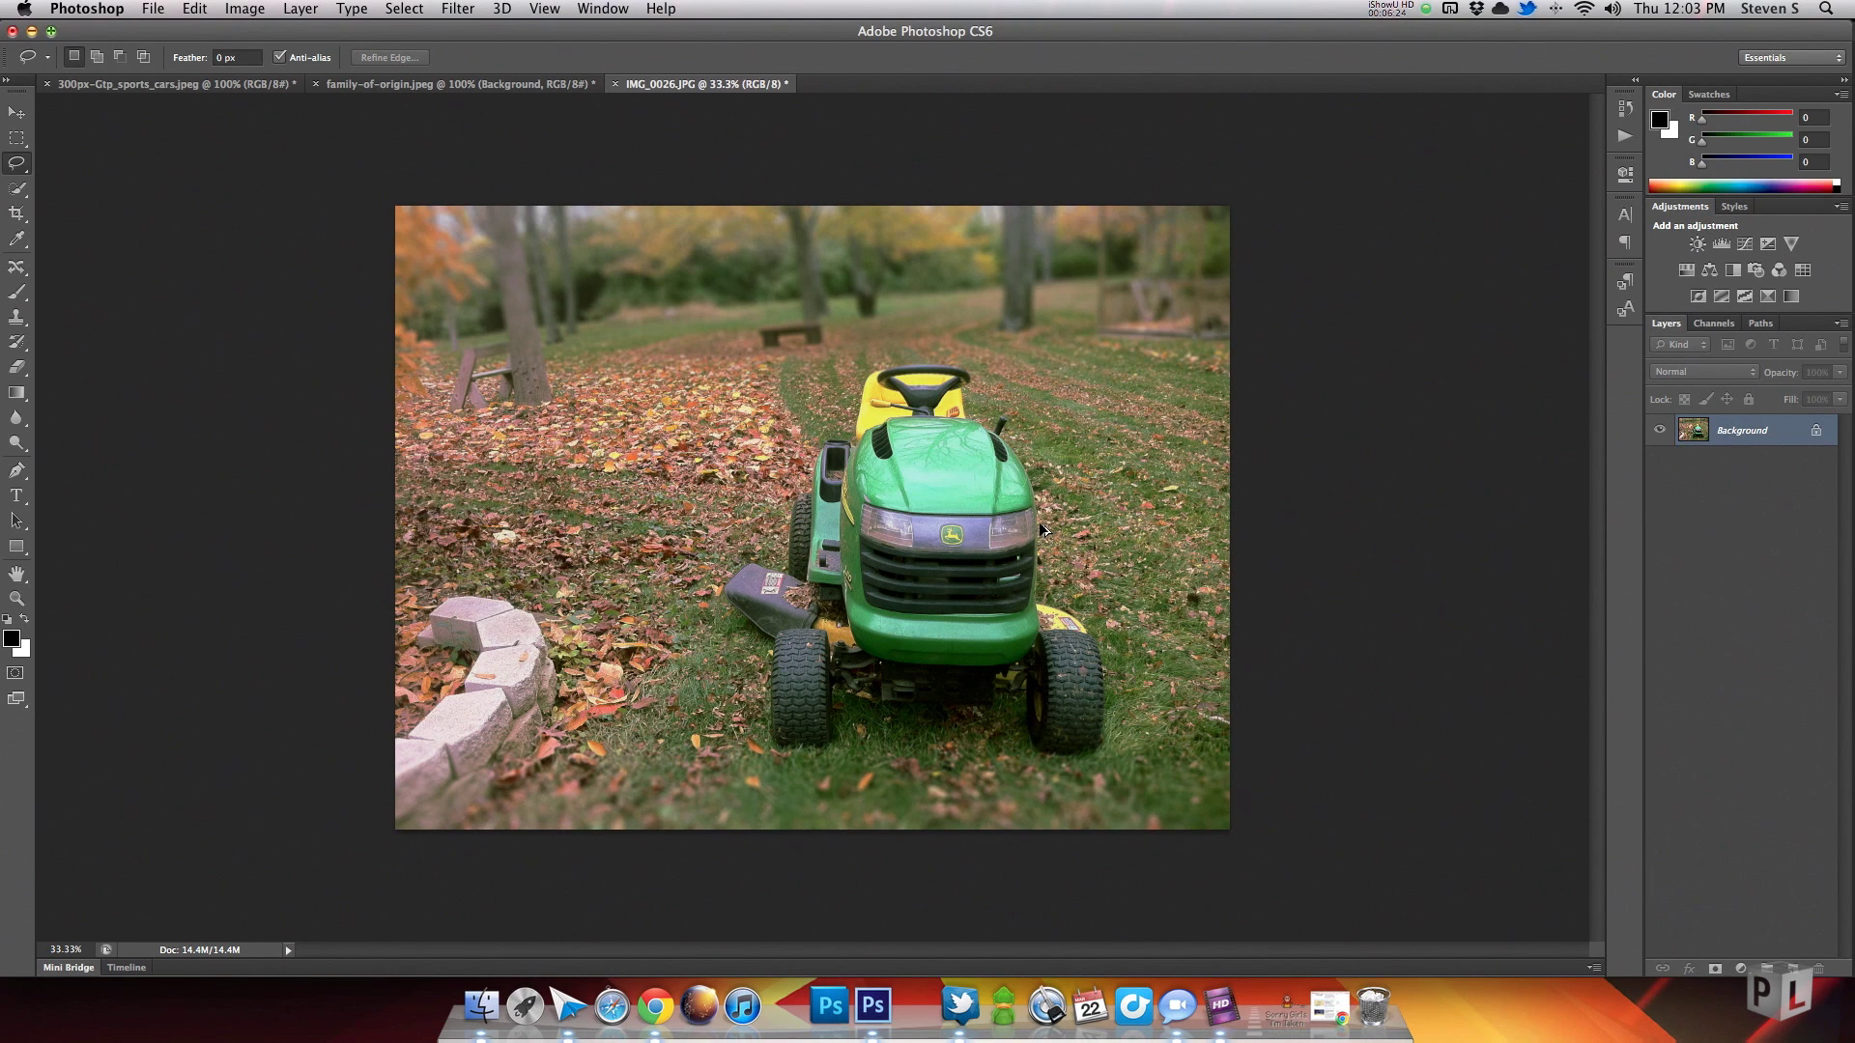
key("super+z")
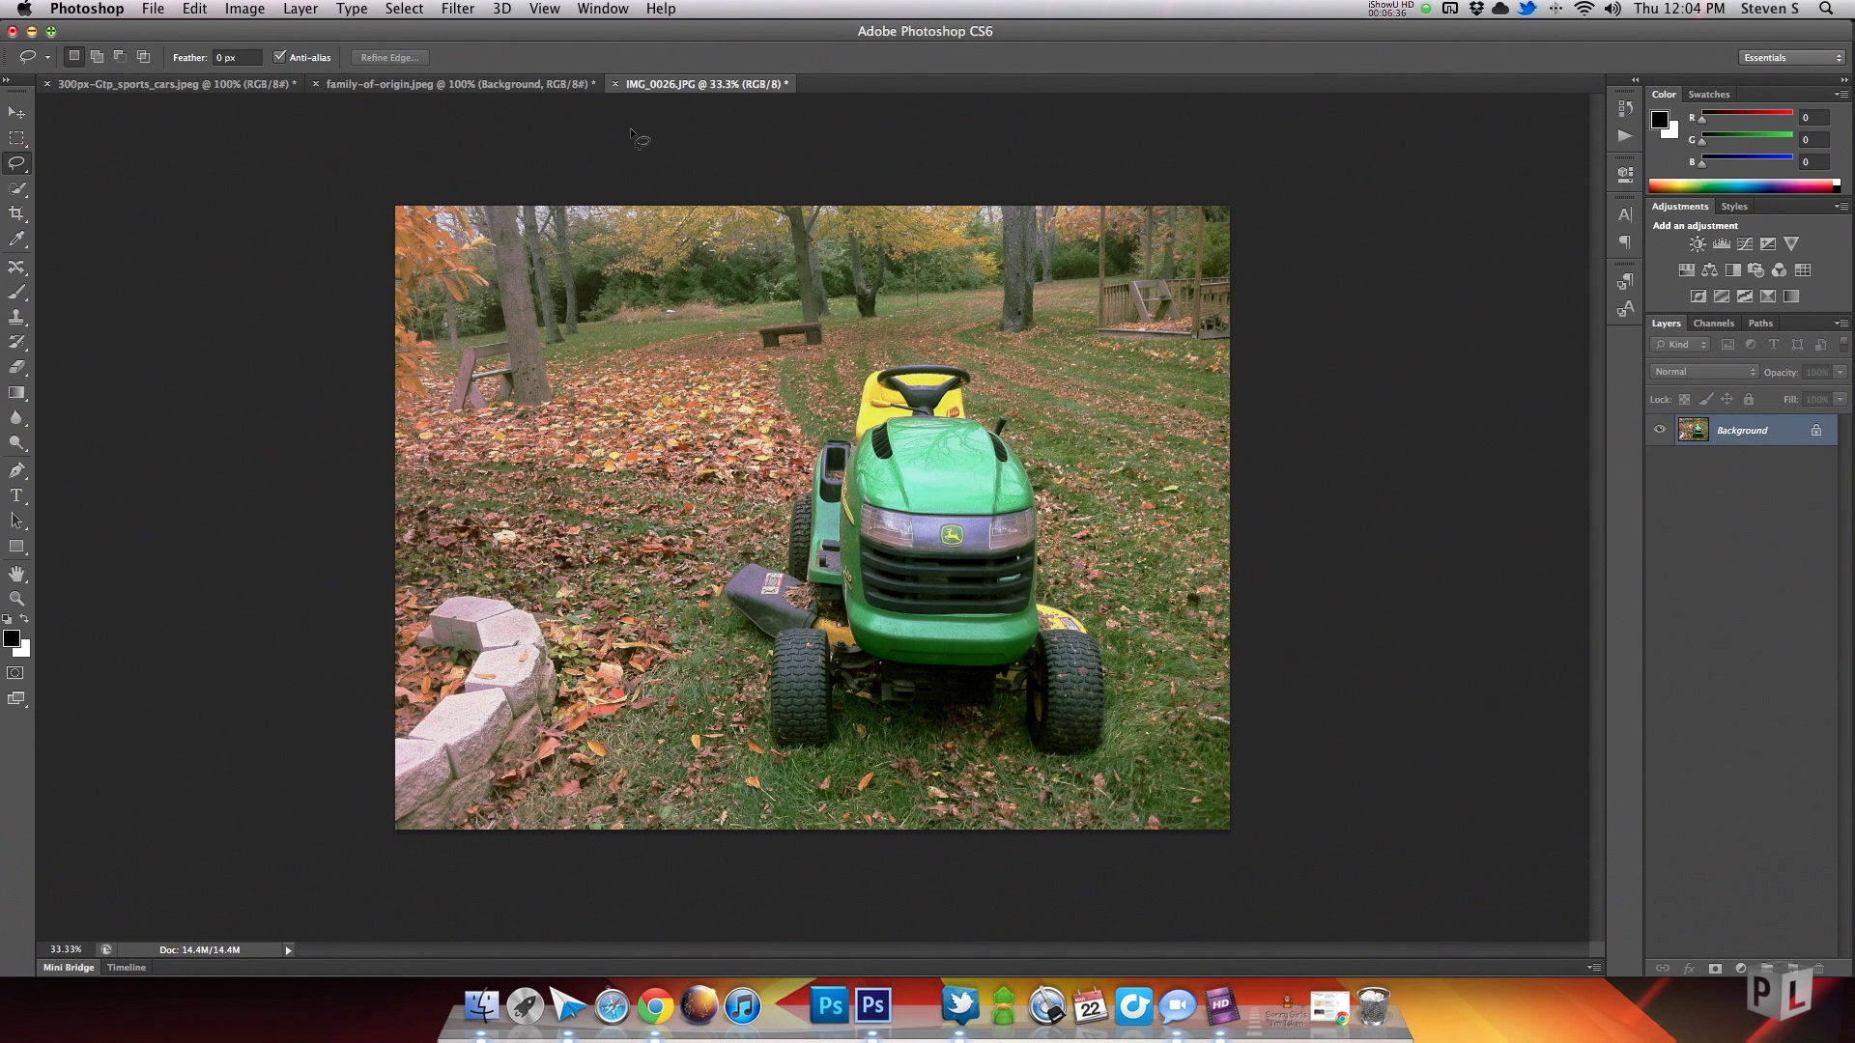
Apply a 7 px iris blur with a reshaped sharp oval centred on the mower's grille
left_click(450, 9)
mouse_move(497, 246)
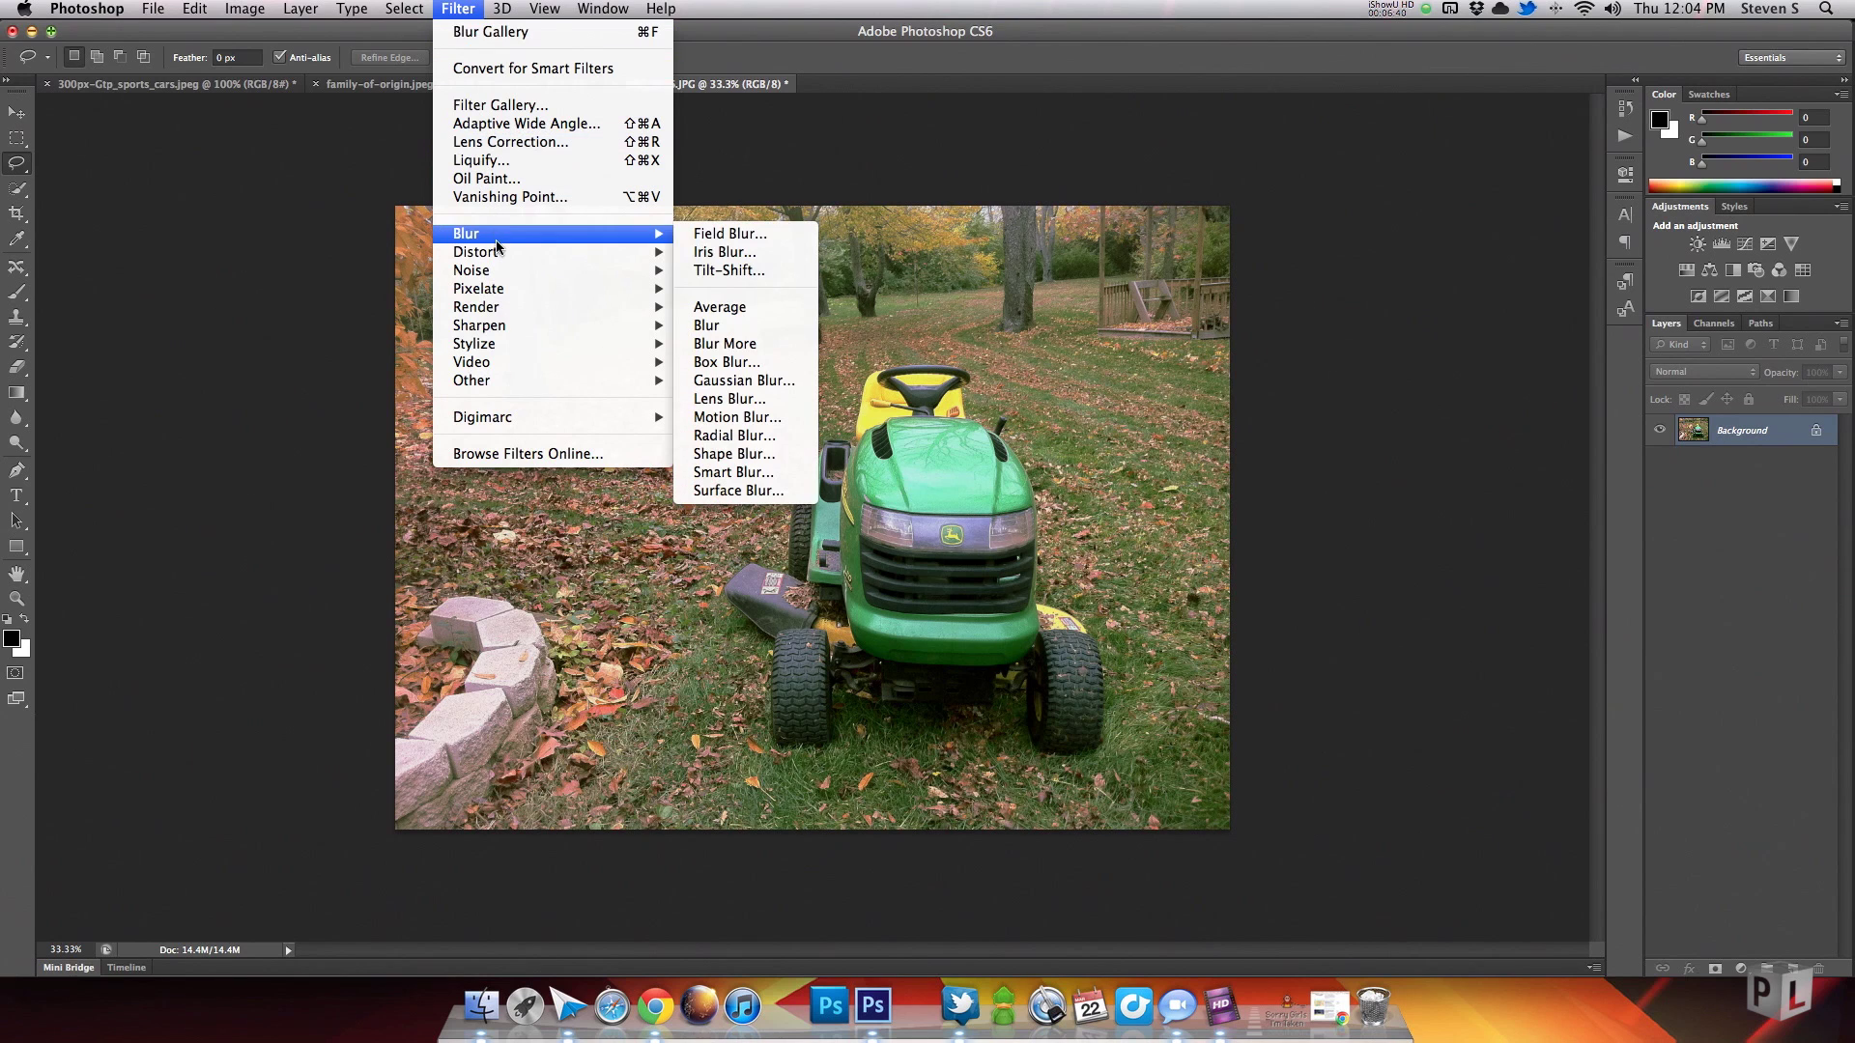
left_click(734, 255)
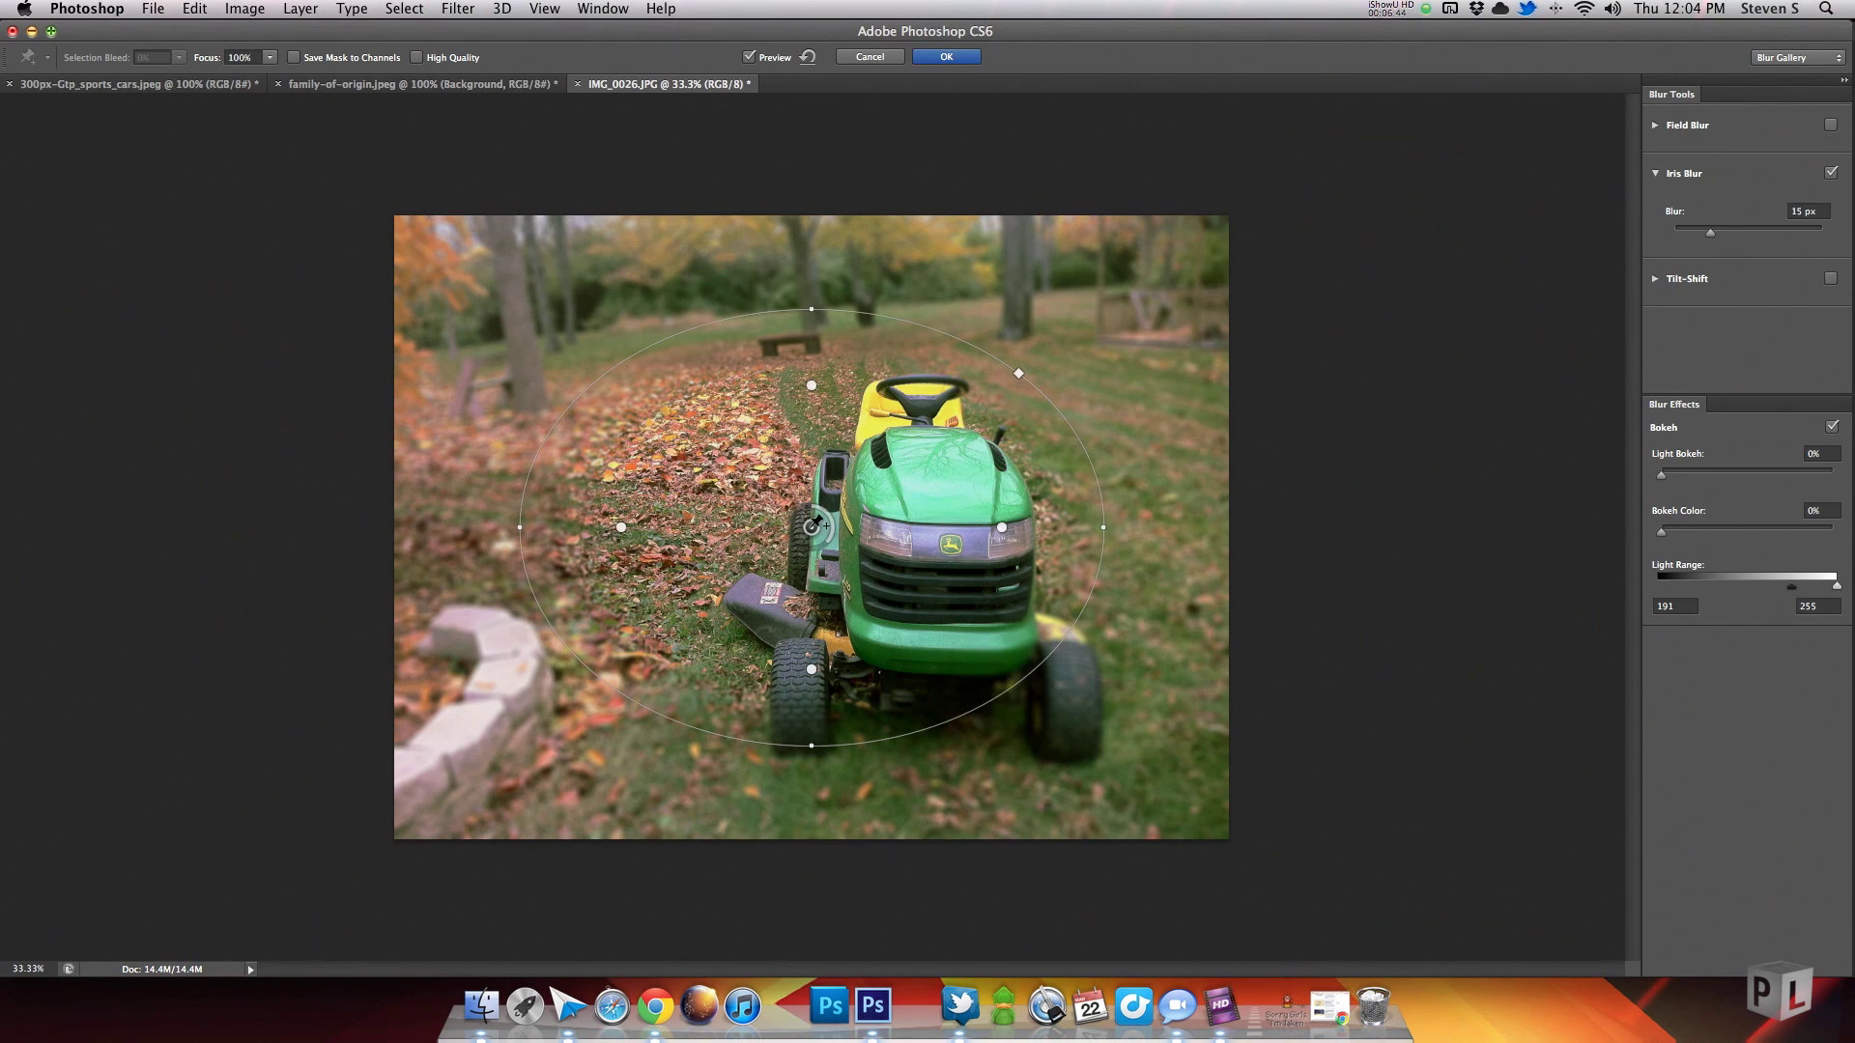
left_click_drag(814, 529, 933, 582)
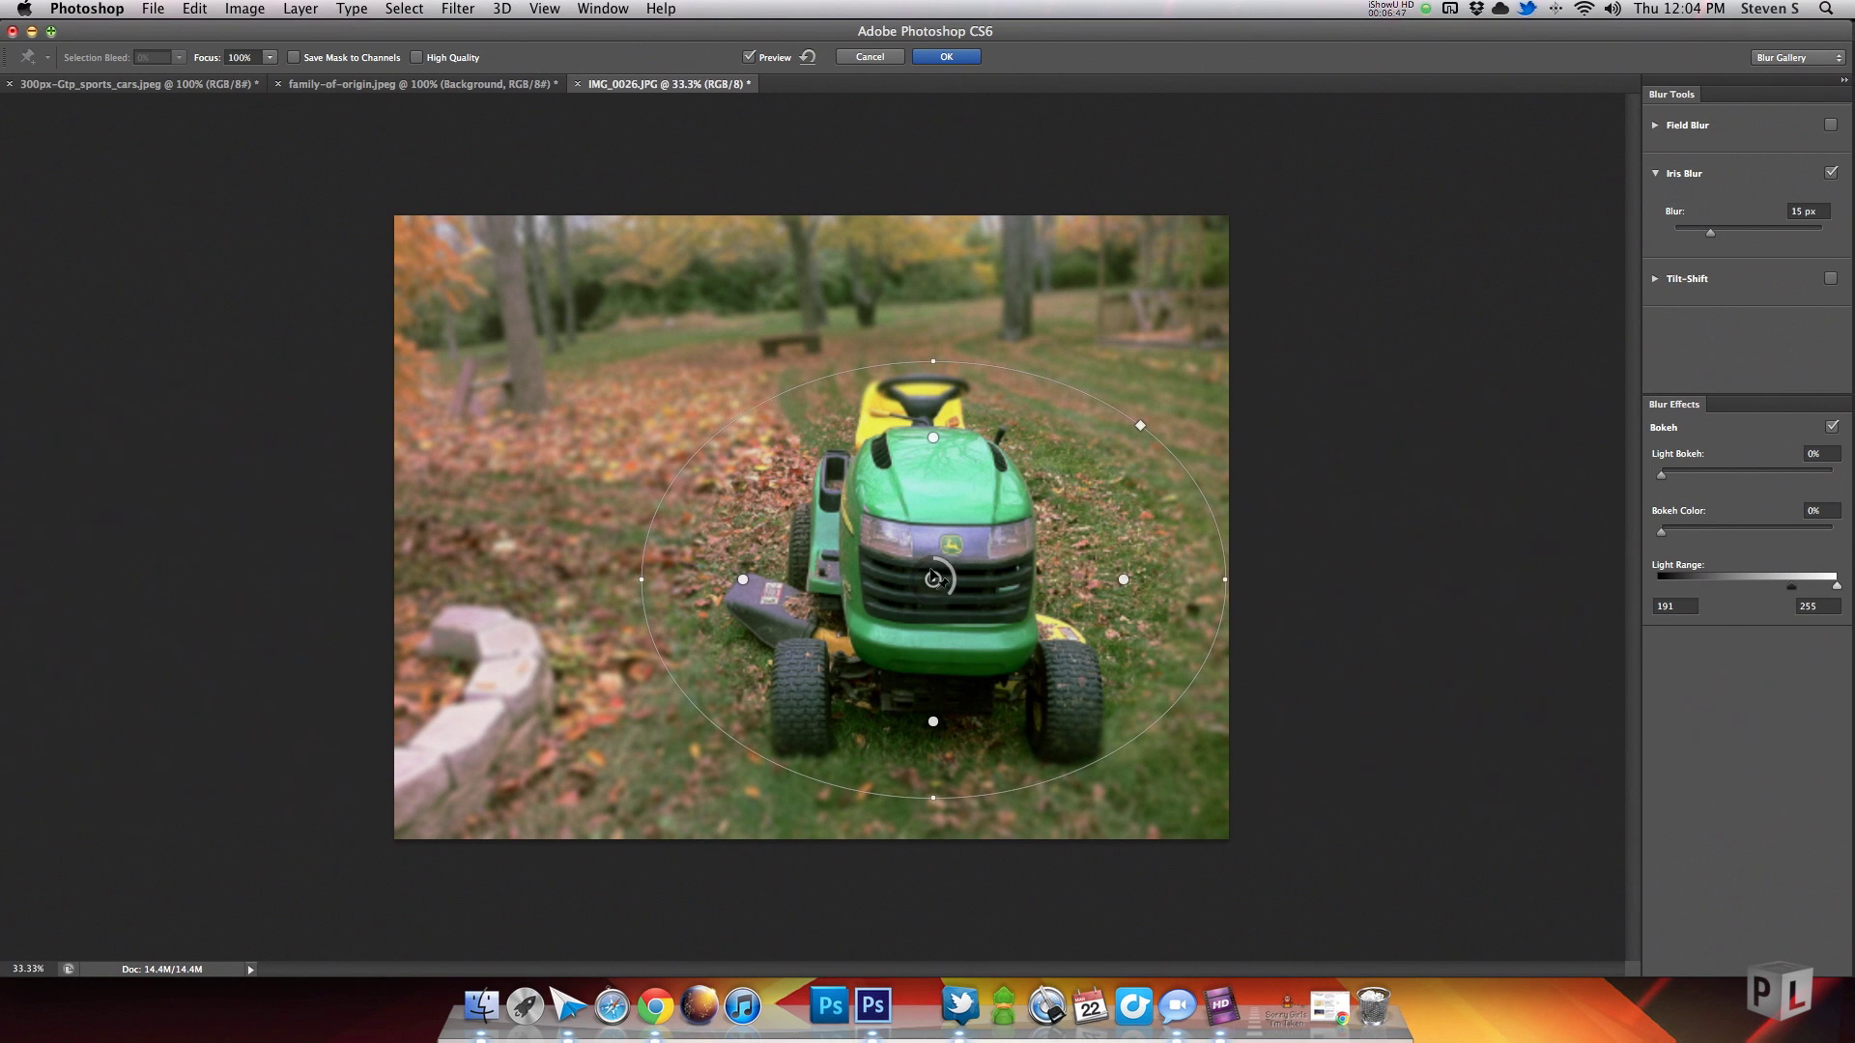
left_click_drag(1223, 580, 1198, 578)
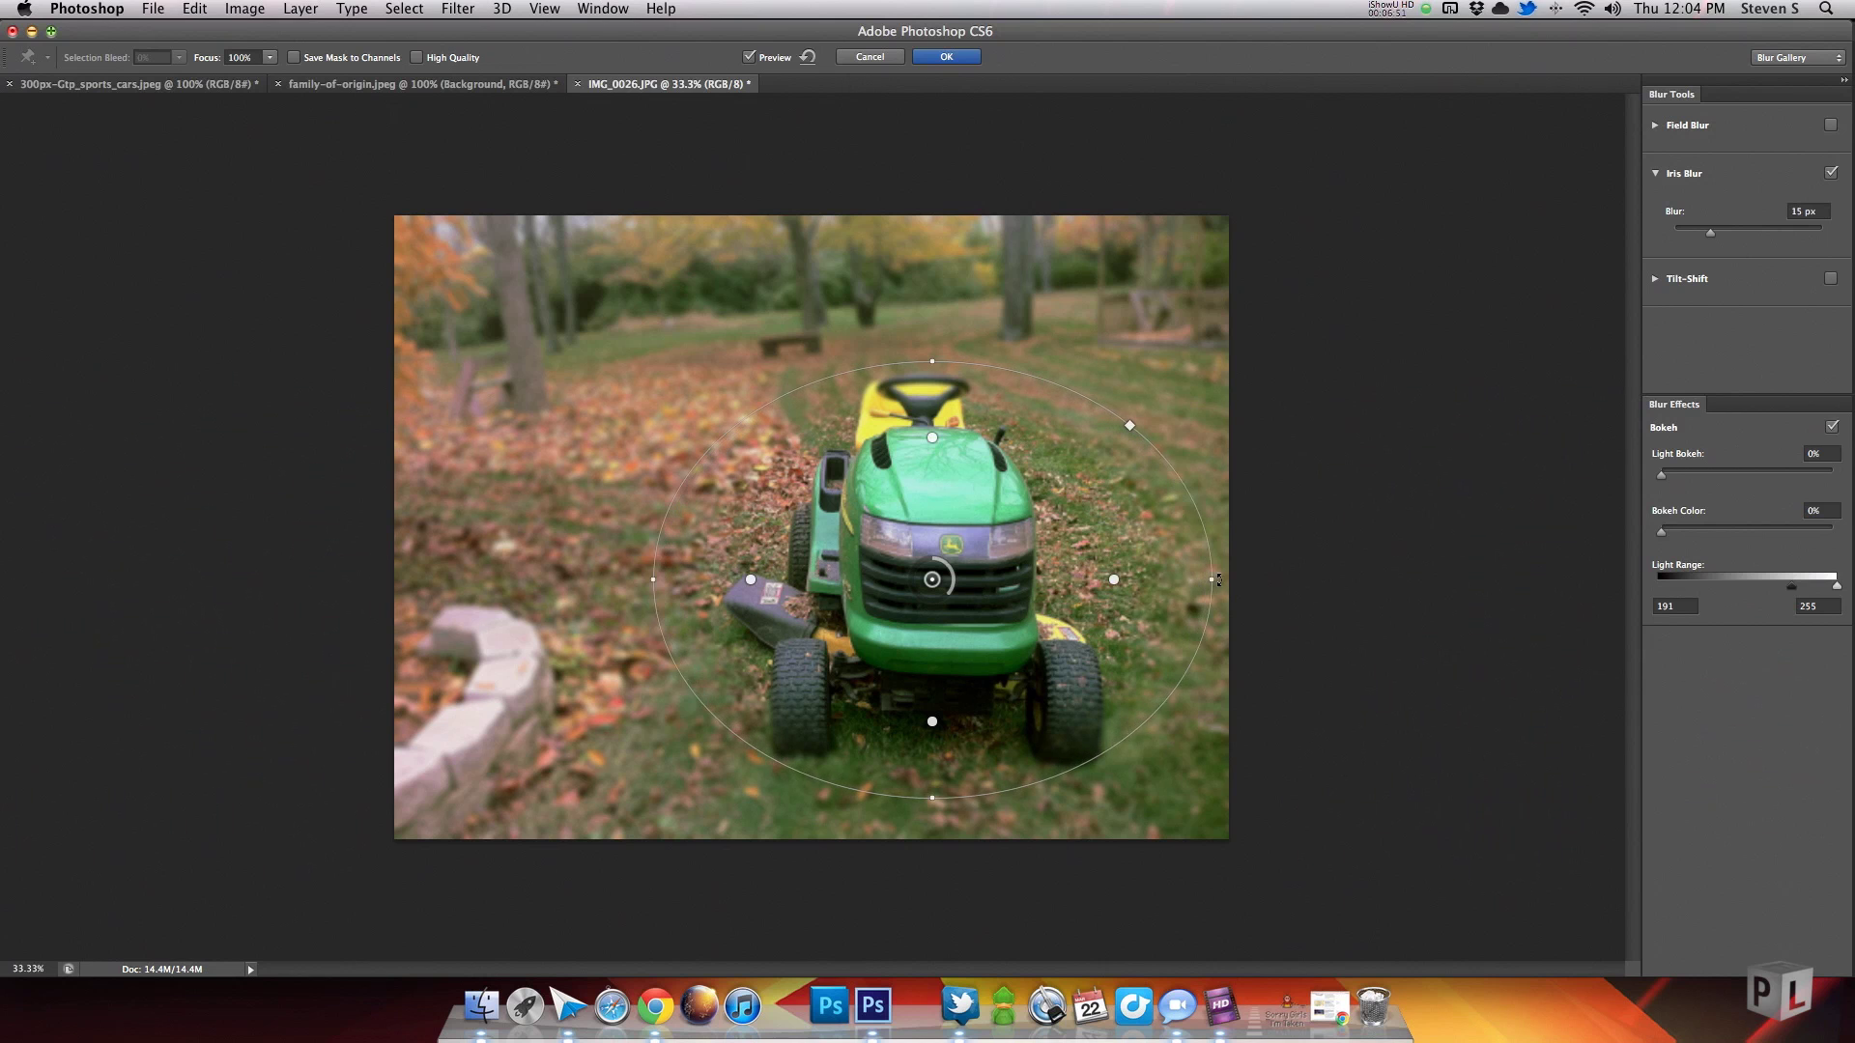
left_click_drag(1188, 577, 1224, 579)
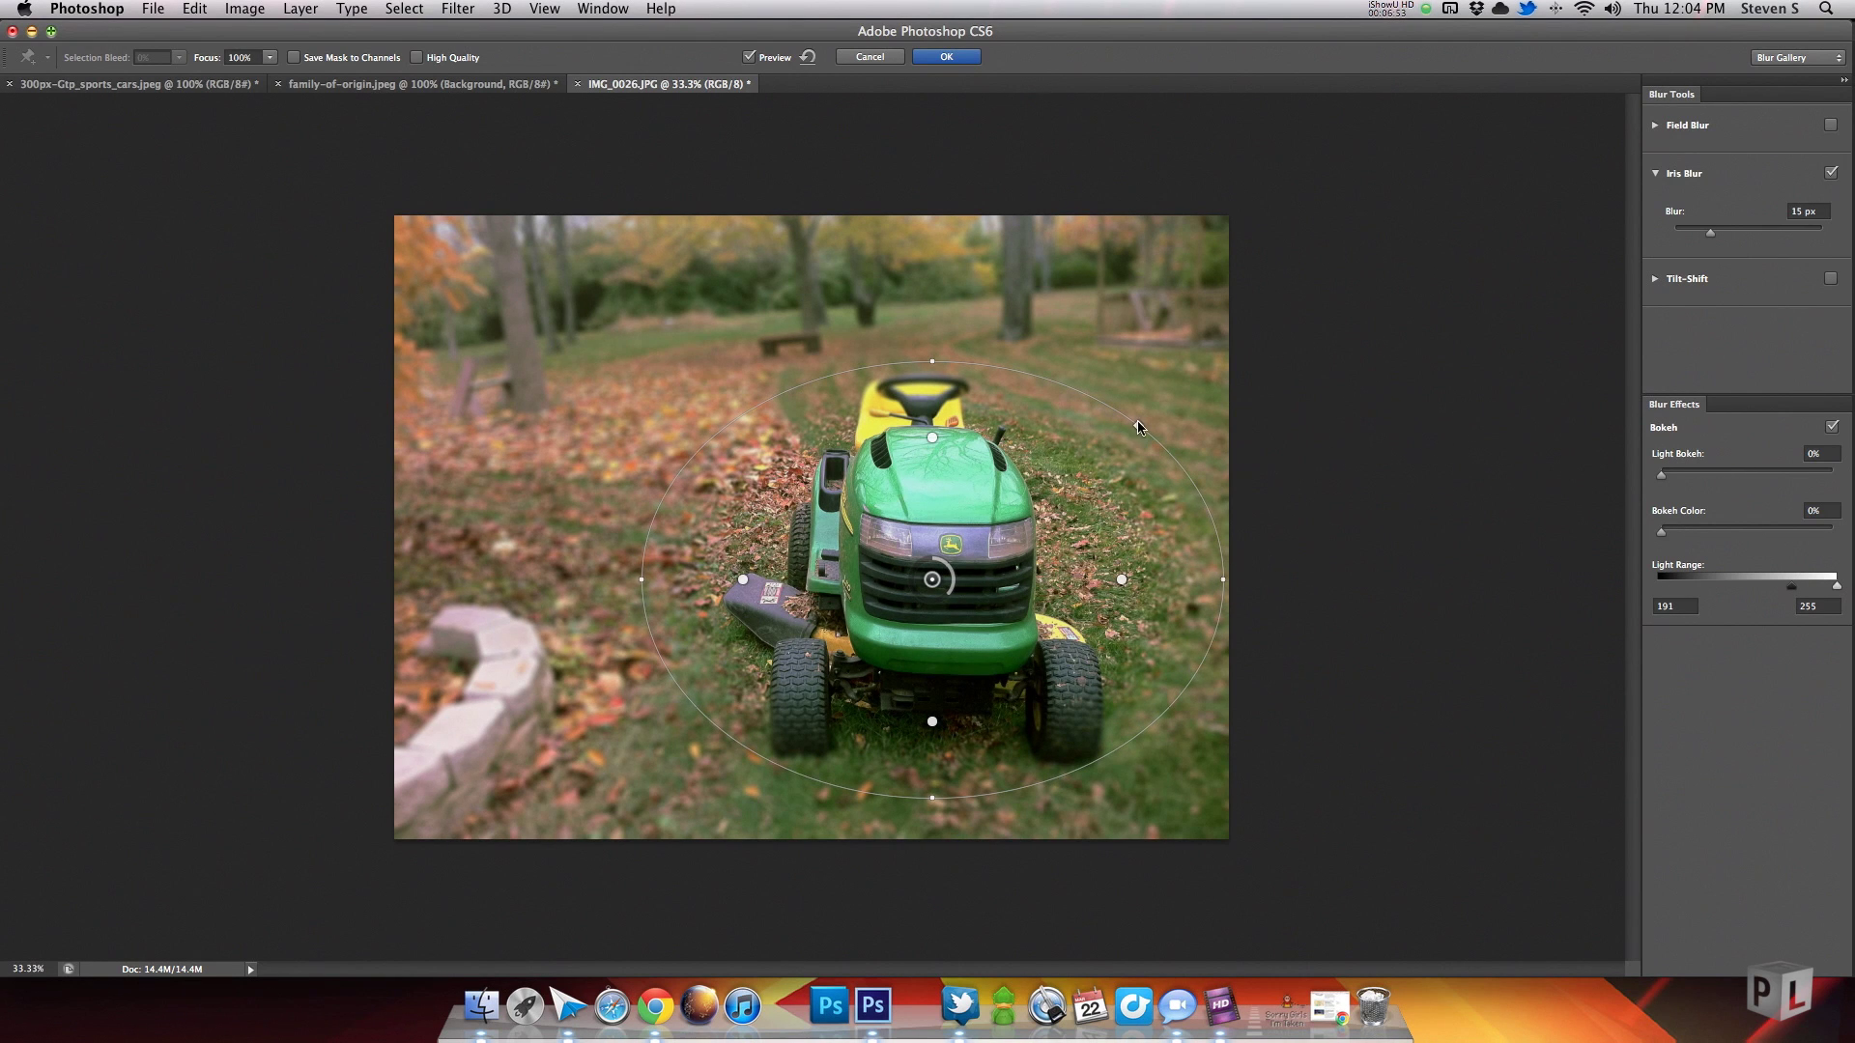
mouse_move(1138, 427)
left_mouse_down()
mouse_move(1159, 403)
mouse_move(1142, 419)
left_mouse_up()
mouse_move(953, 595)
left_mouse_down()
mouse_move(940, 605)
mouse_move(954, 574)
left_mouse_up()
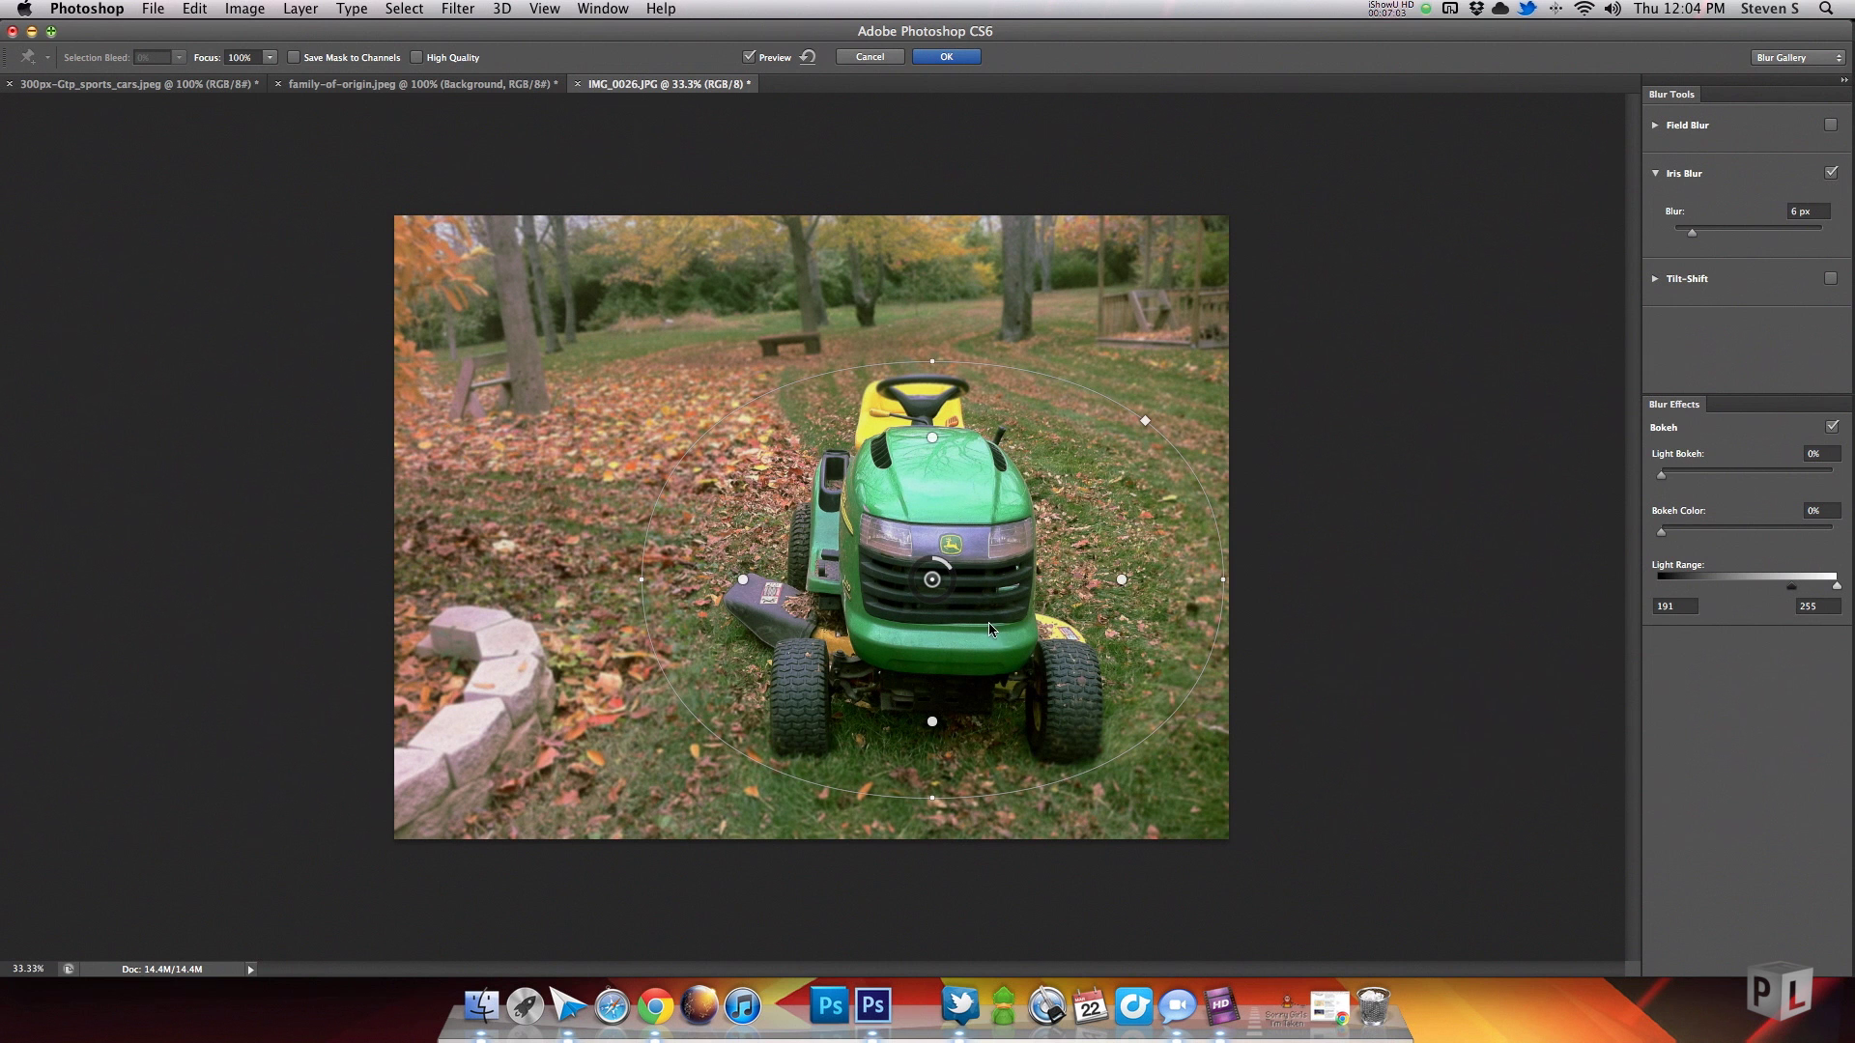
left_click_drag(961, 580, 958, 577)
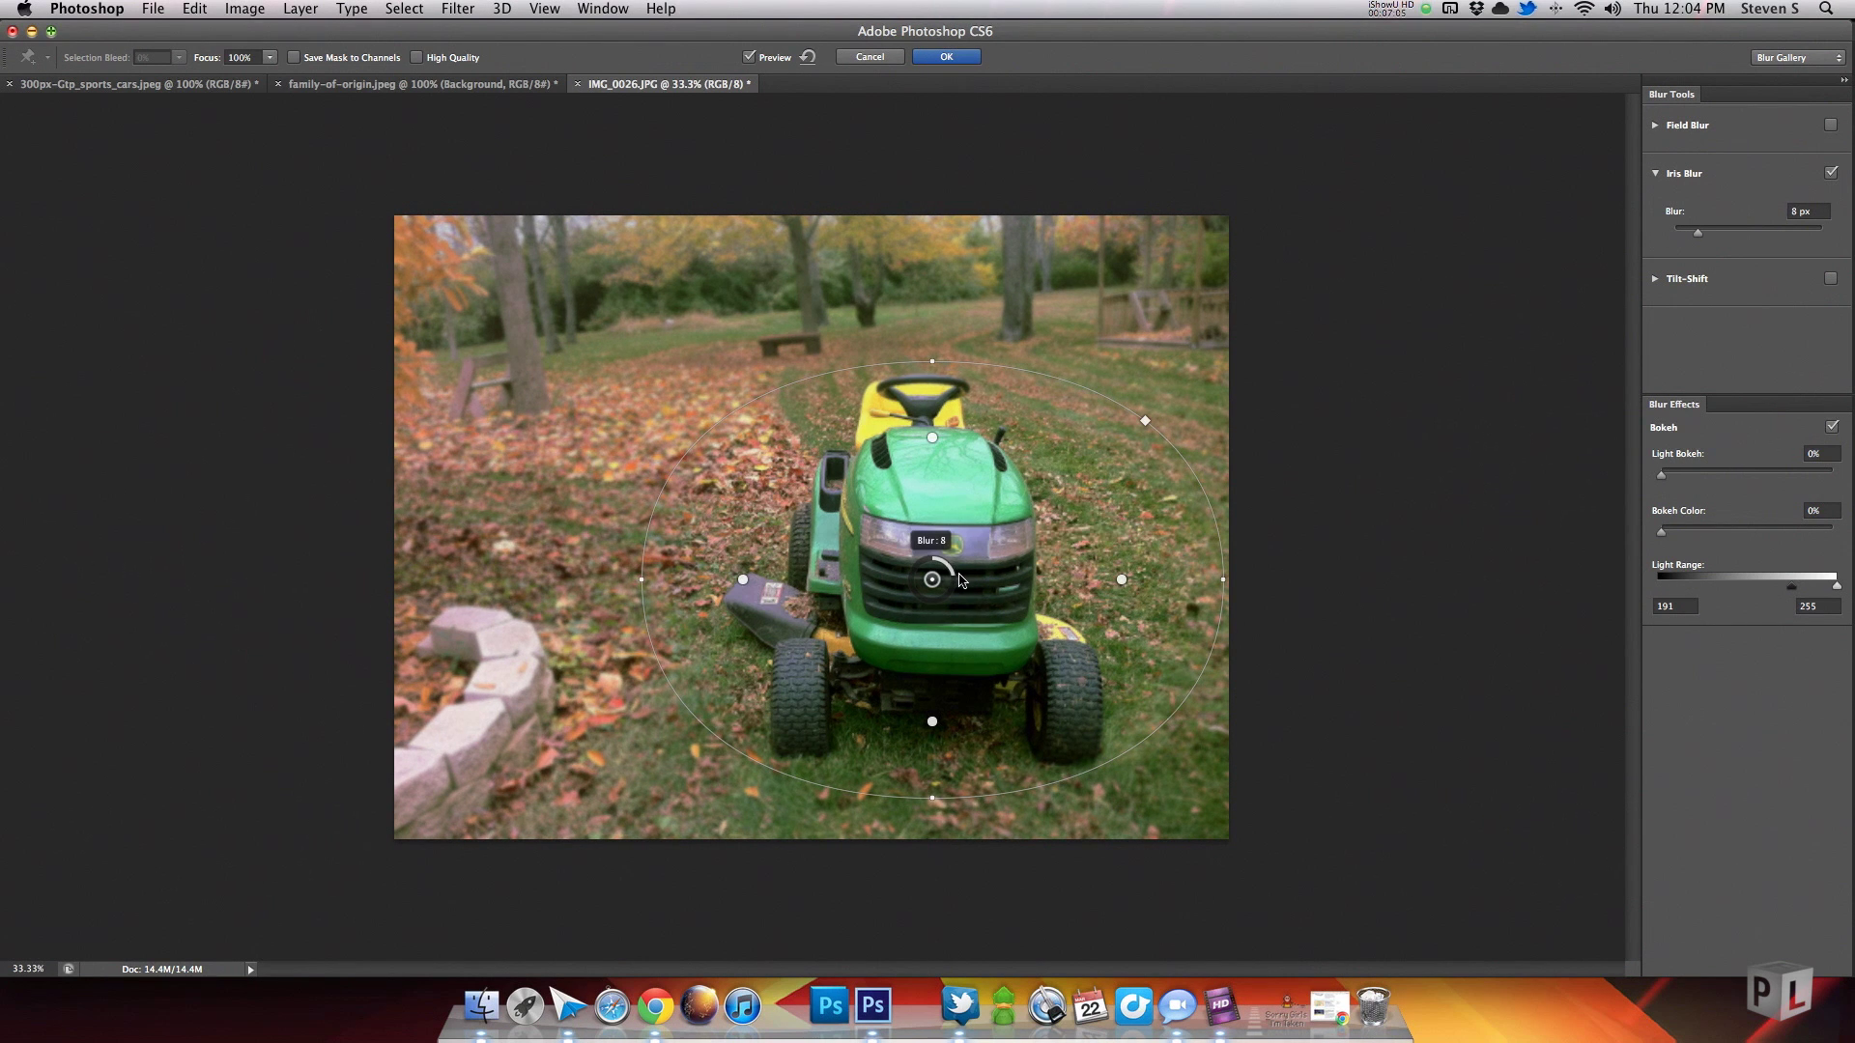
left_click(947, 56)
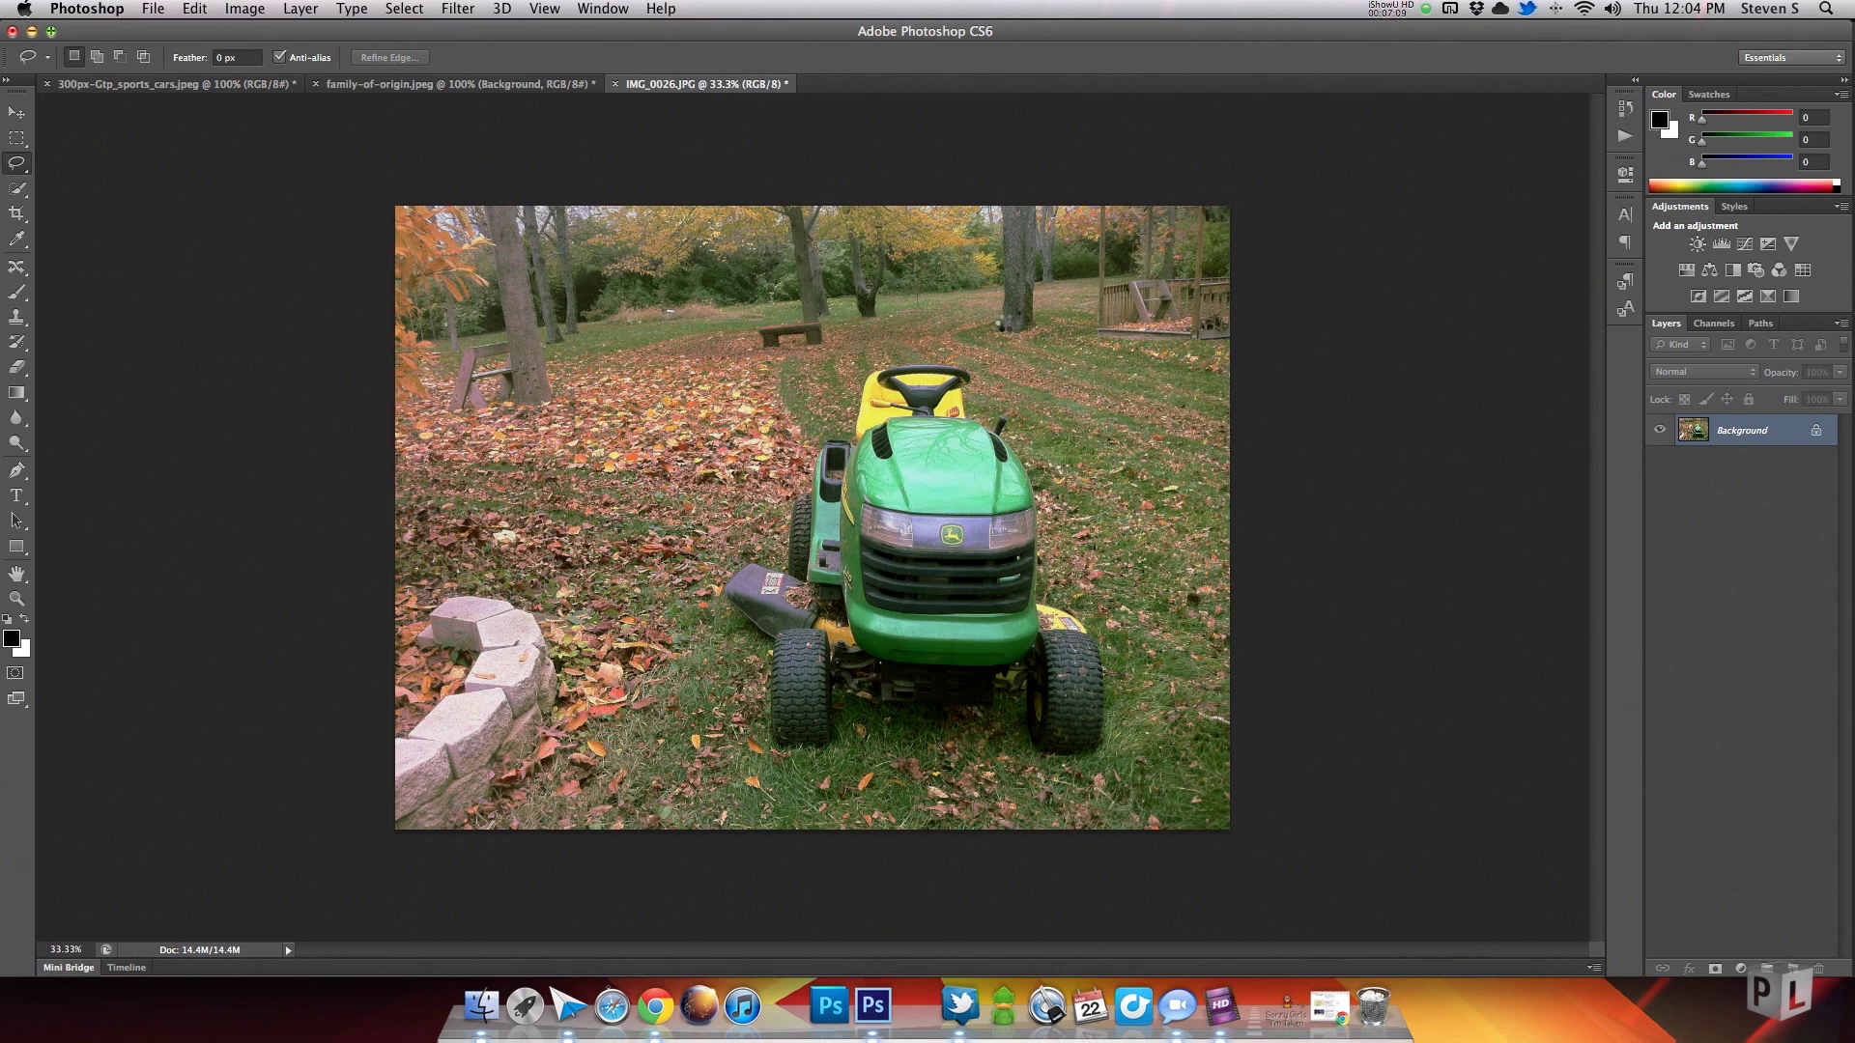